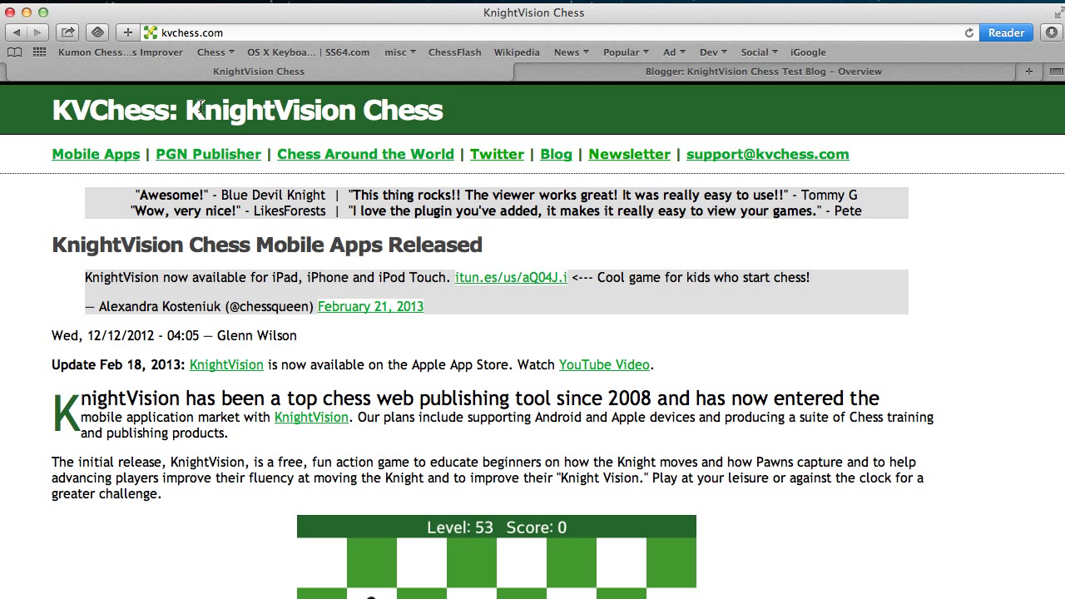
# Step: Open the PGN Publisher page, paste the copied chess game's PGN data into it and preview the game
pyautogui.click(207, 158)
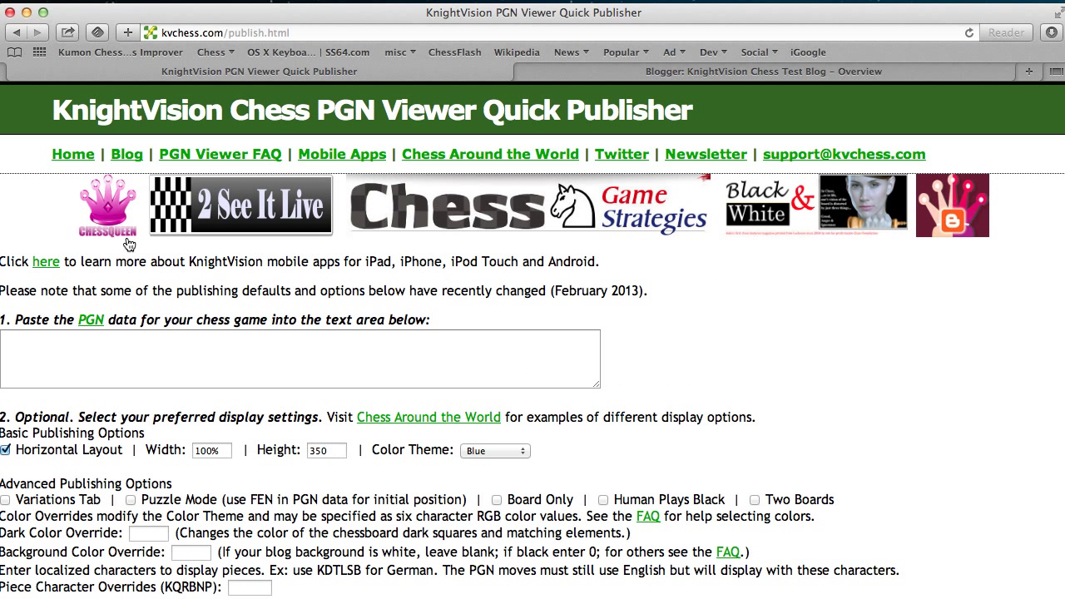
pyautogui.click(176, 340)
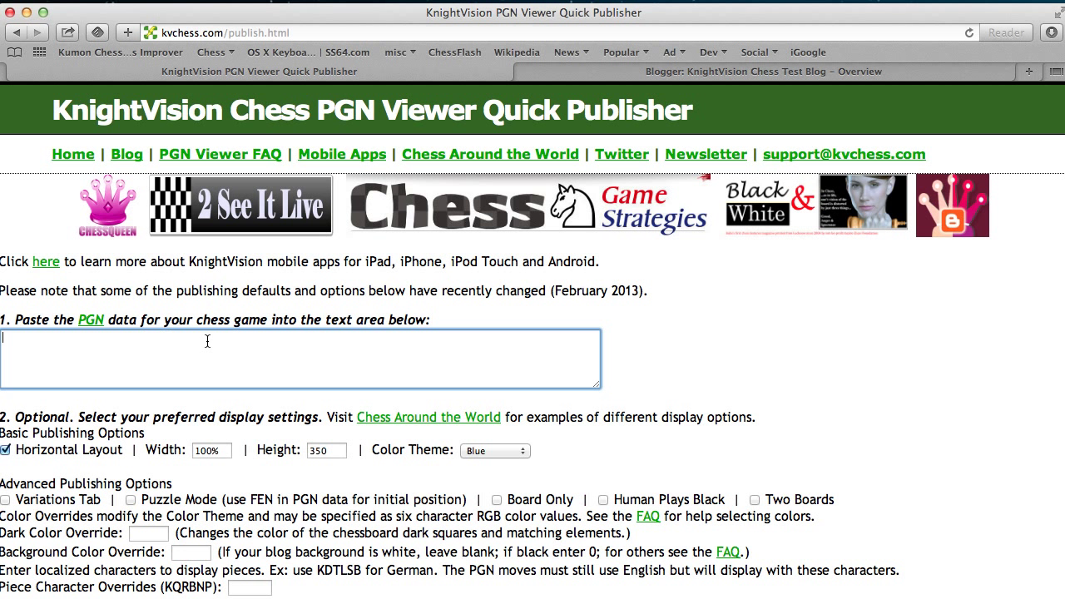
pyautogui.press('super+v')
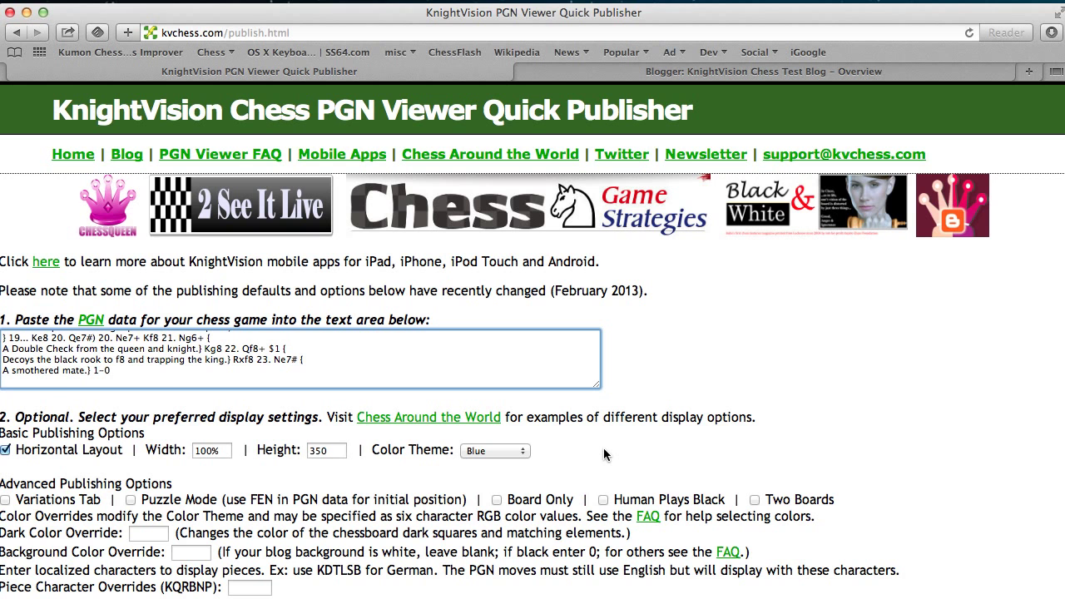
pyautogui.scroll(-5, 604, 454)
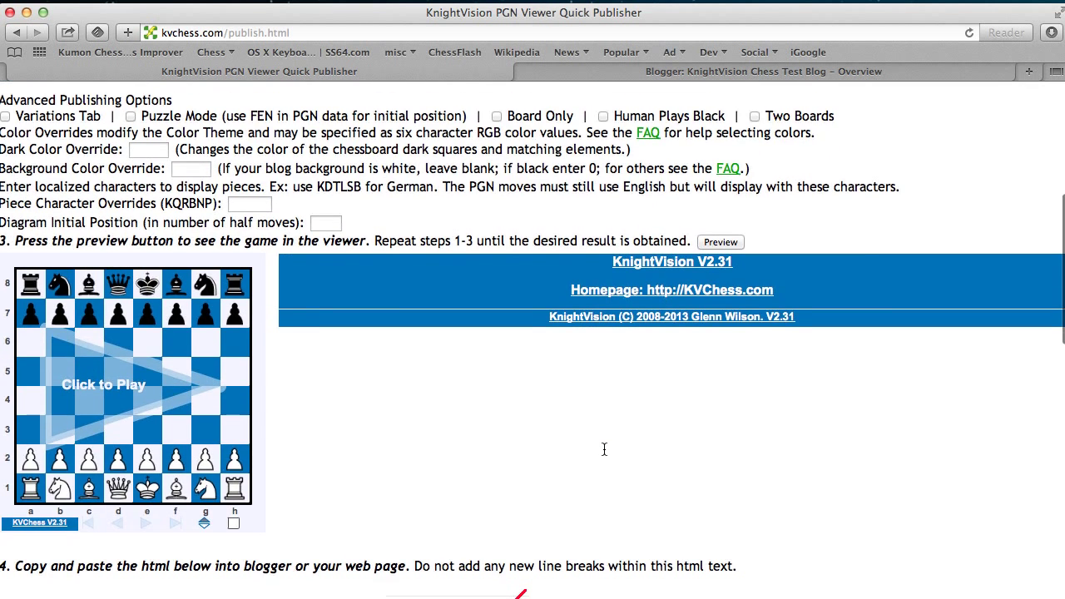
pyautogui.click(721, 242)
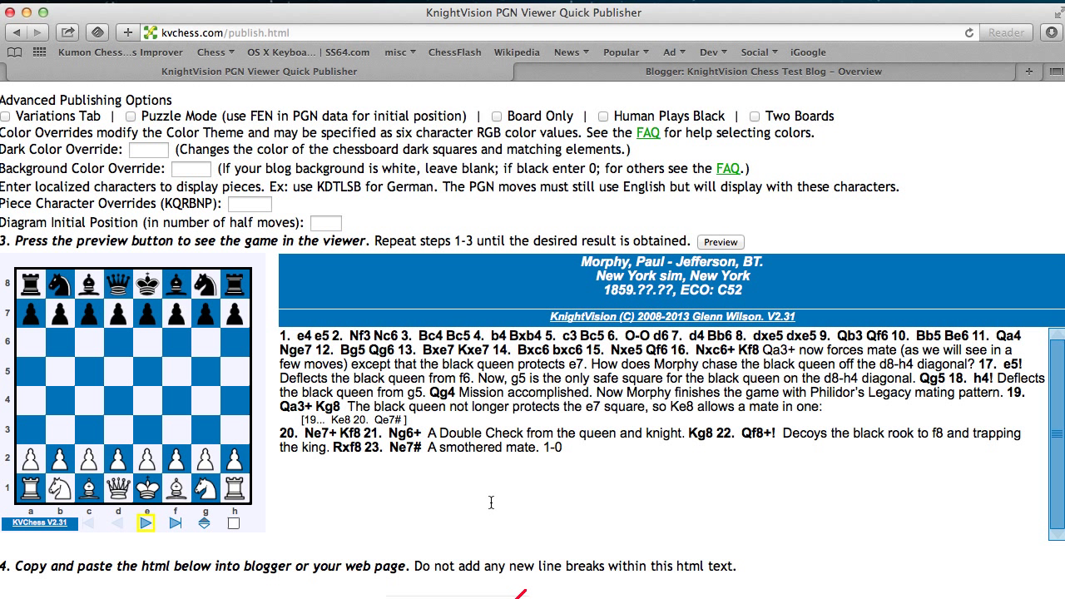
# Step: Play the previewed game's opening moves, step back to the starting position, and flip the board and back
pyautogui.click(148, 524)
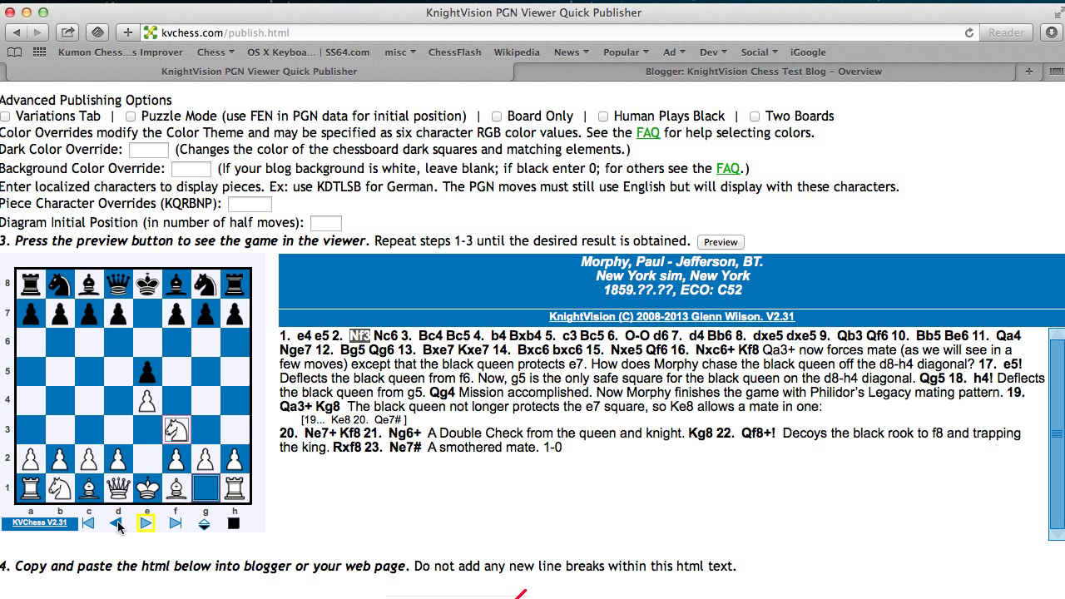
pyautogui.click(117, 522)
pyautogui.click(117, 523)
pyautogui.click(117, 523)
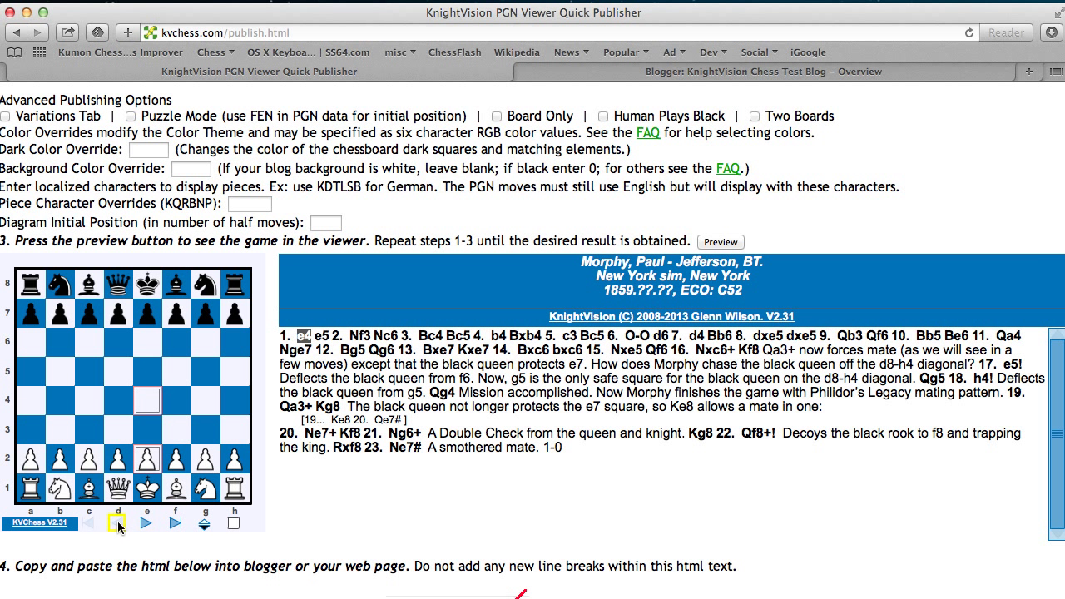
pyautogui.click(204, 523)
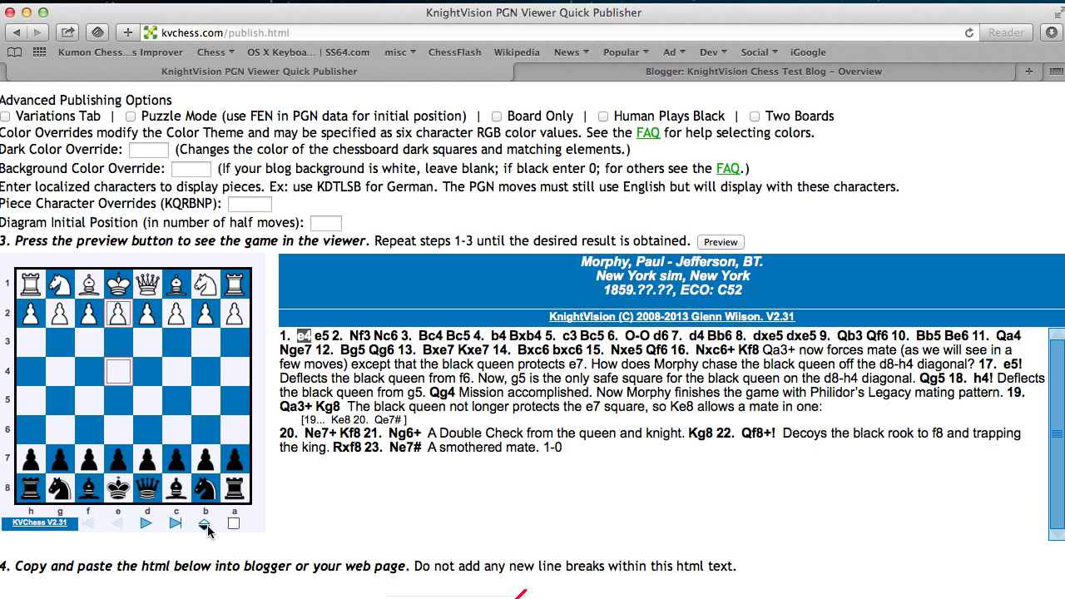
pyautogui.click(204, 523)
# Step: Set the viewer's color theme to Midnight and preview the game
pyautogui.scroll(-5, 448, 492)
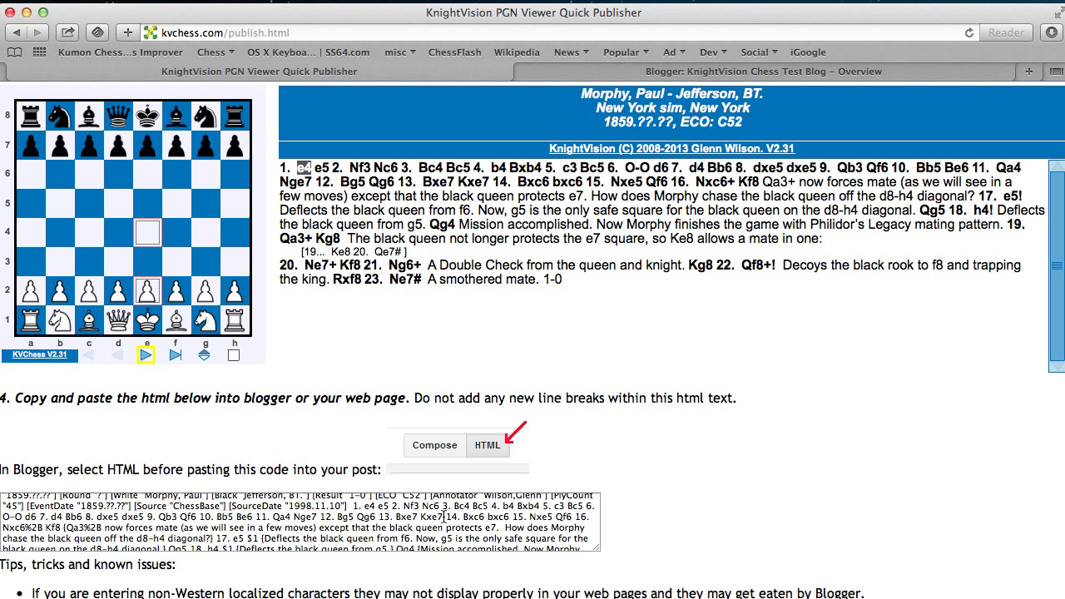
pyautogui.scroll(5, 765, 302)
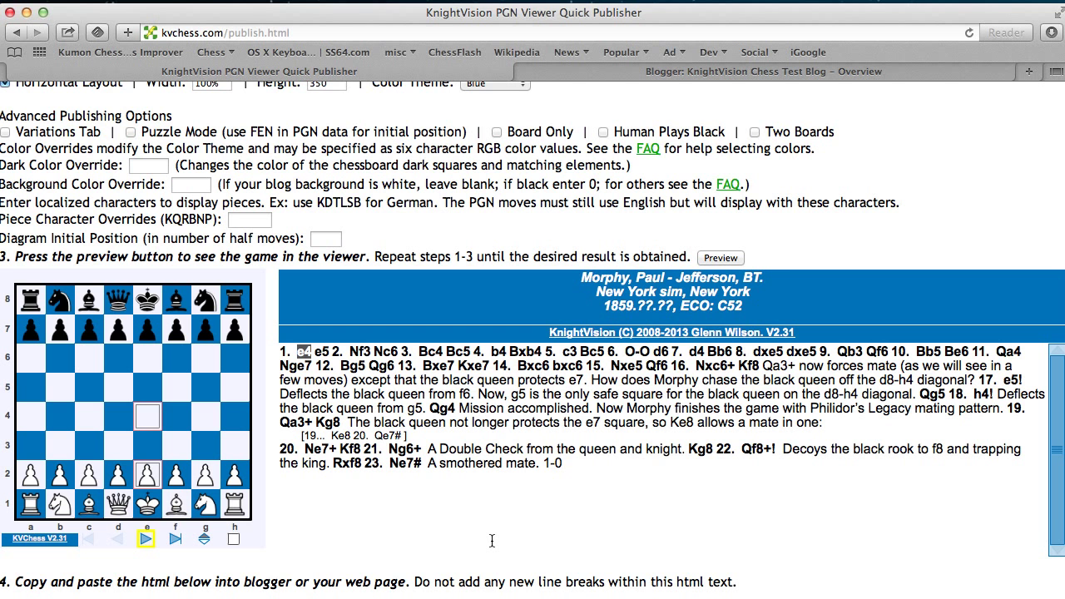
pyautogui.scroll(2, 474, 541)
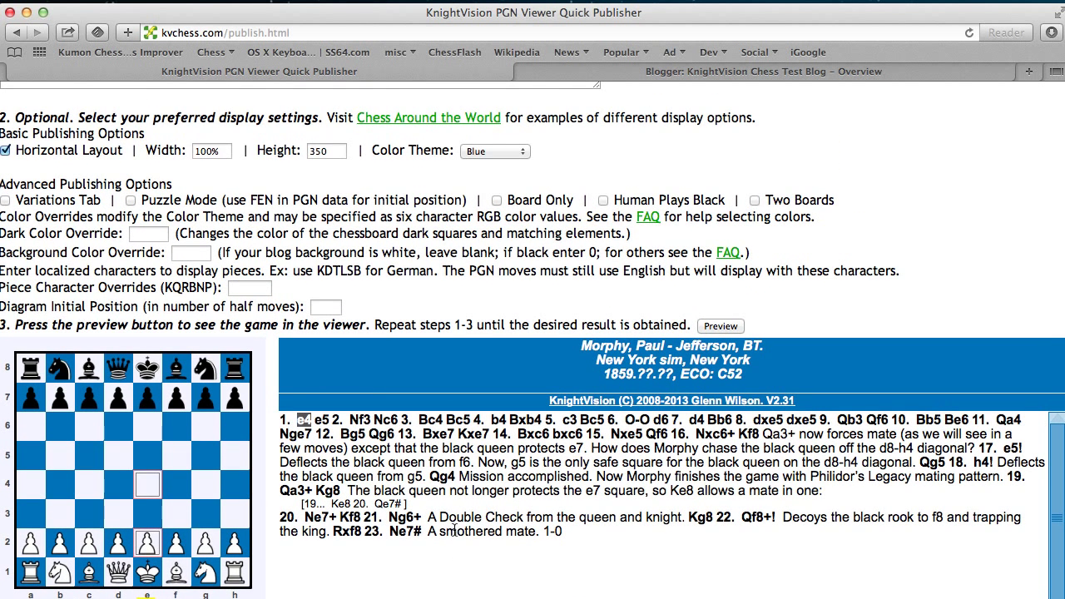
pyautogui.scroll(-1, 455, 530)
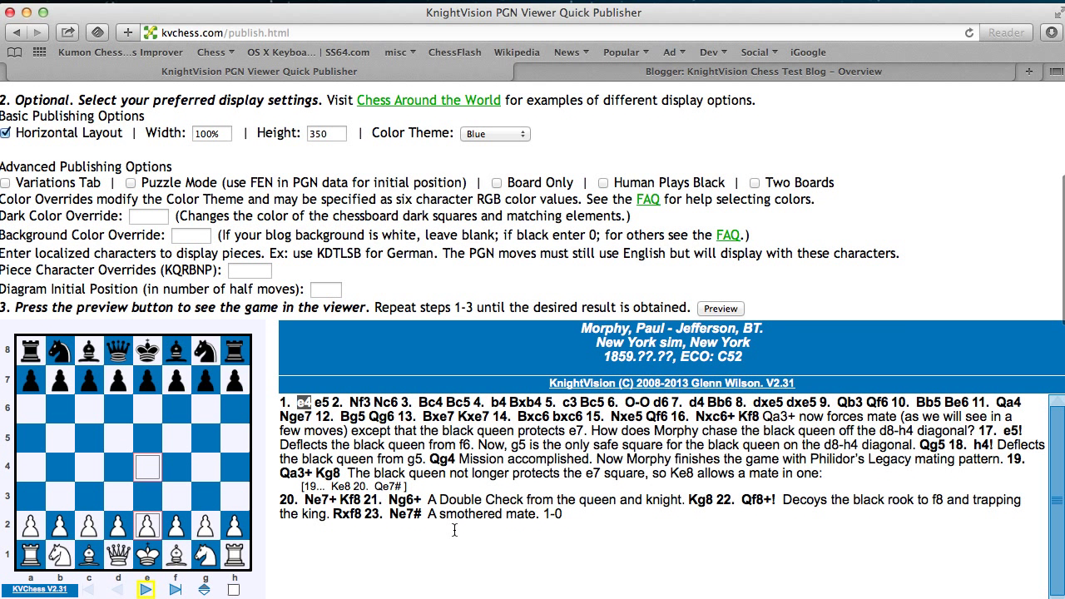
pyautogui.click(523, 135)
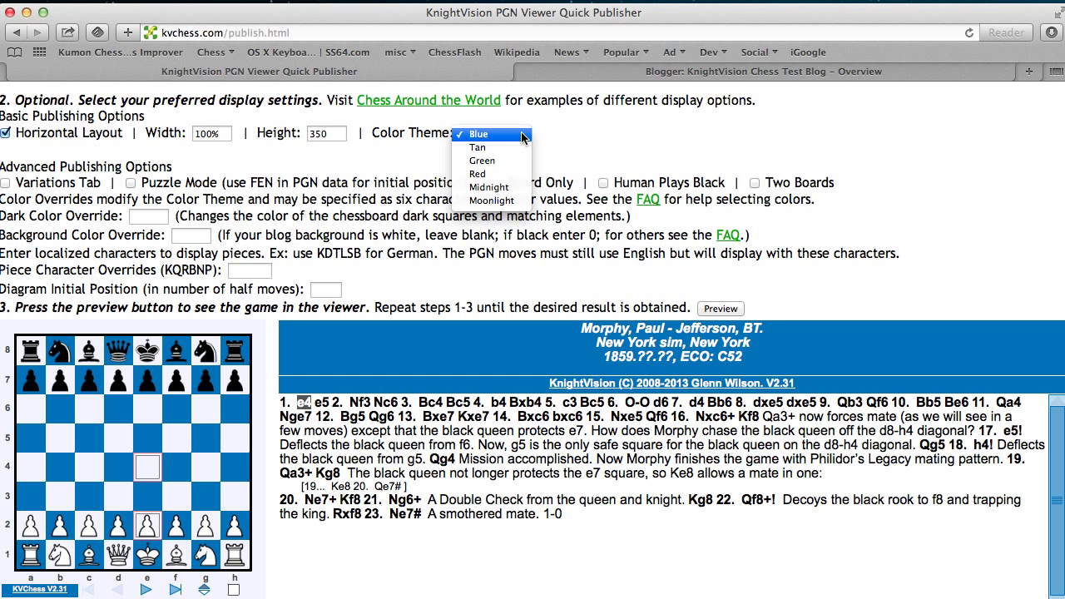
pyautogui.click(516, 188)
pyautogui.click(720, 308)
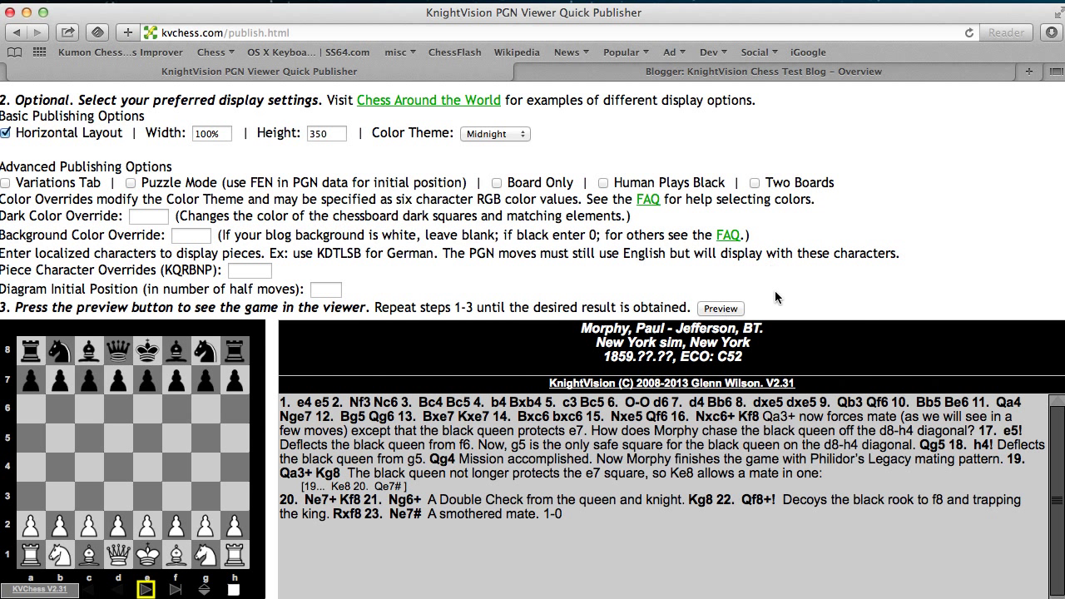
# Step: Set the viewer's color theme to Green and refresh the game preview
pyautogui.click(502, 133)
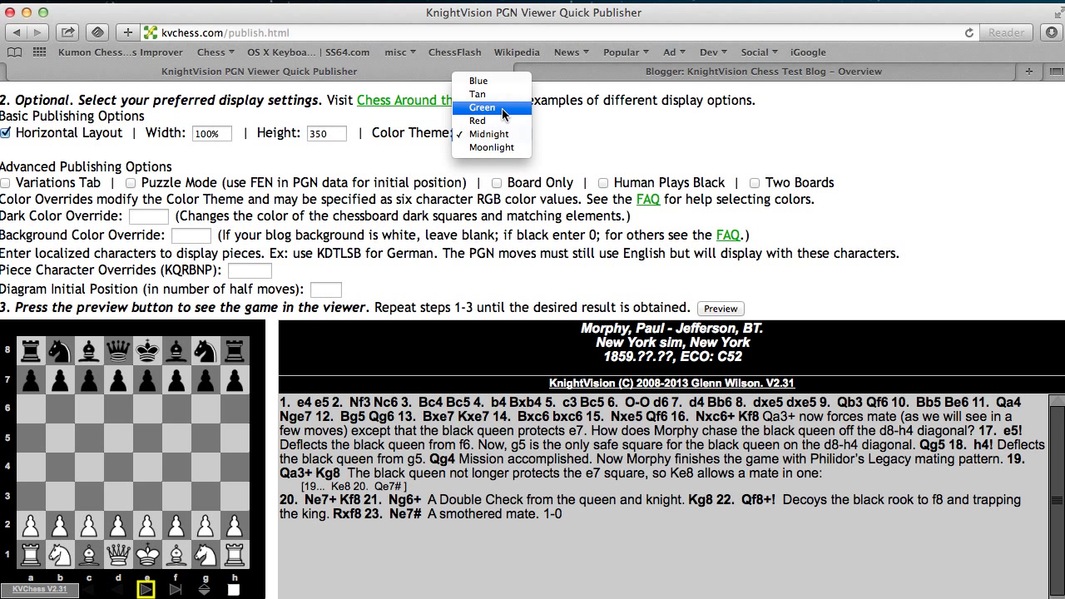
pyautogui.click(501, 108)
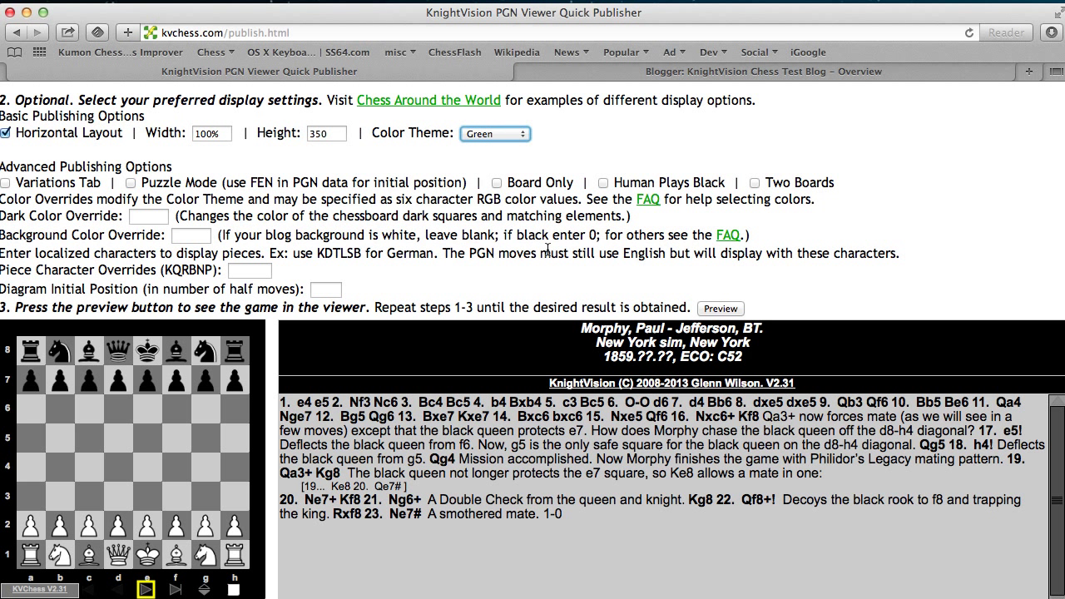
pyautogui.click(735, 311)
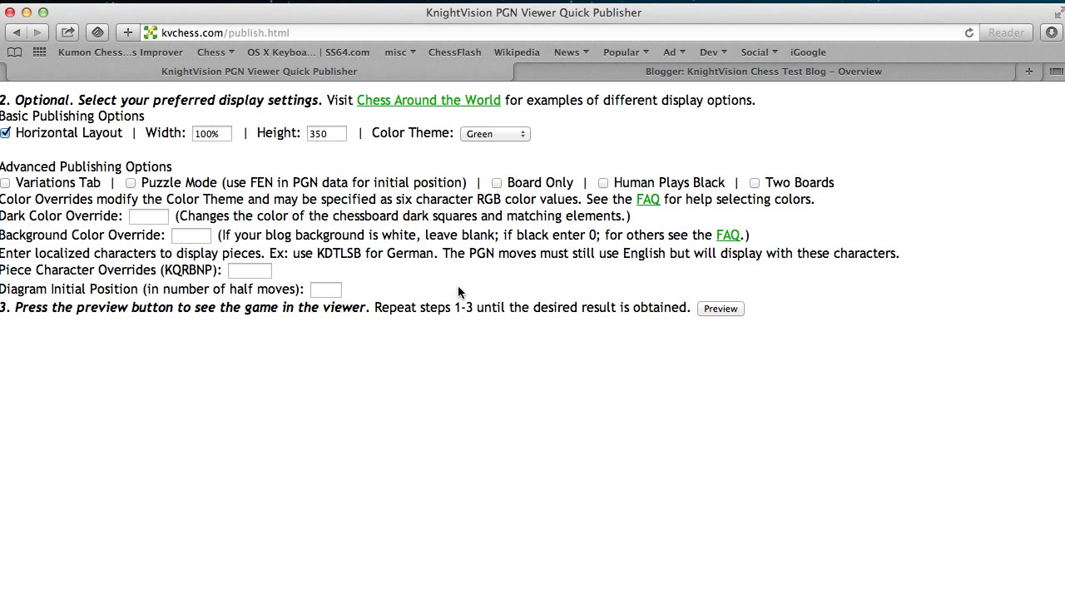
# Step: Override the viewer's dark color with 226611 and refresh the game preview
pyautogui.scroll(-2, 445, 274)
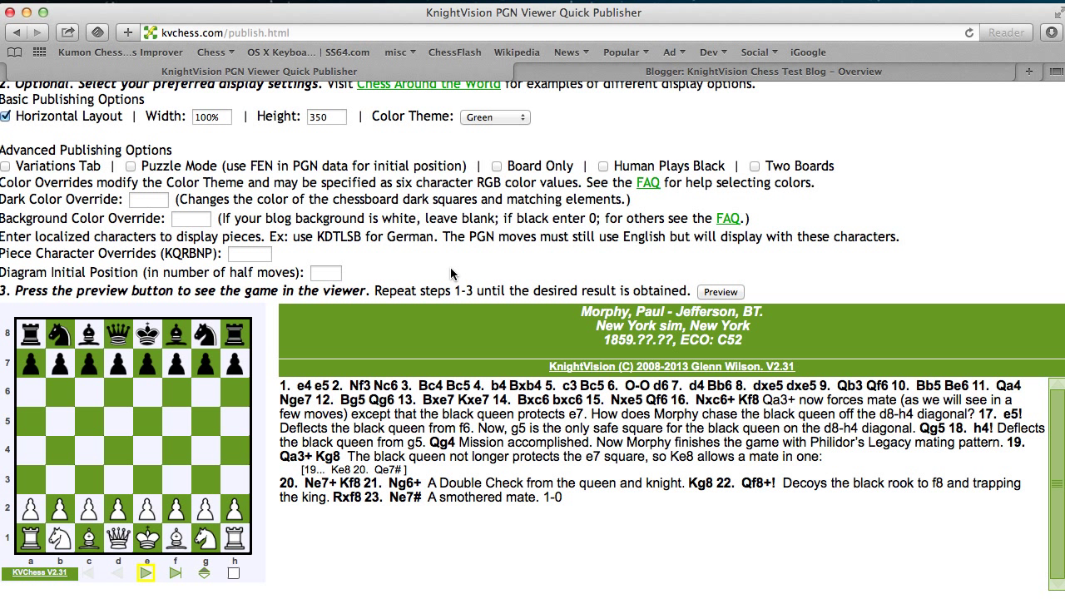
pyautogui.click(144, 199)
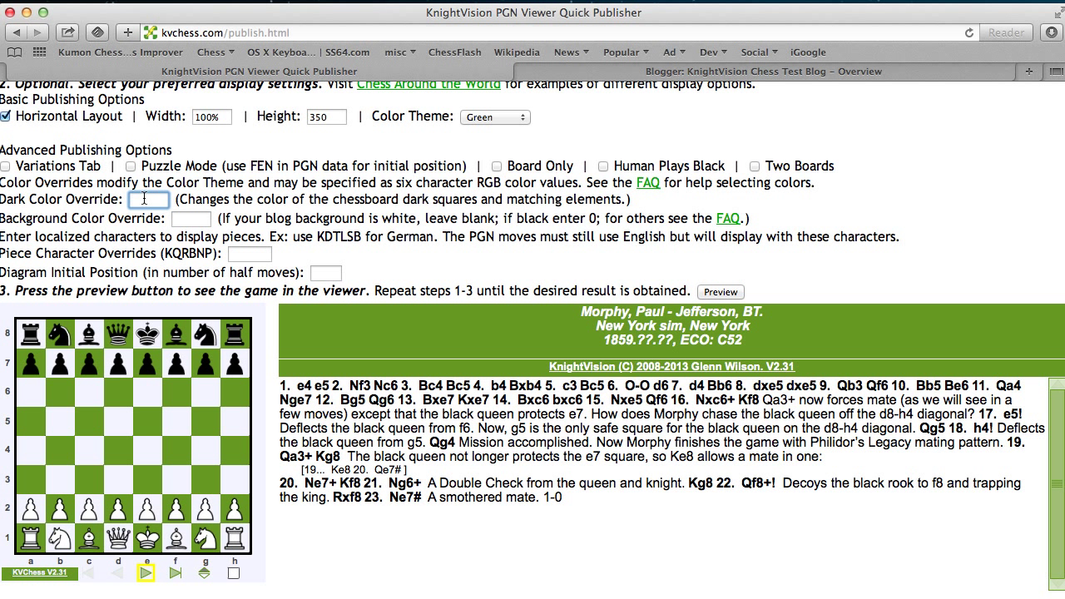
pyautogui.write('226611')
pyautogui.click(717, 295)
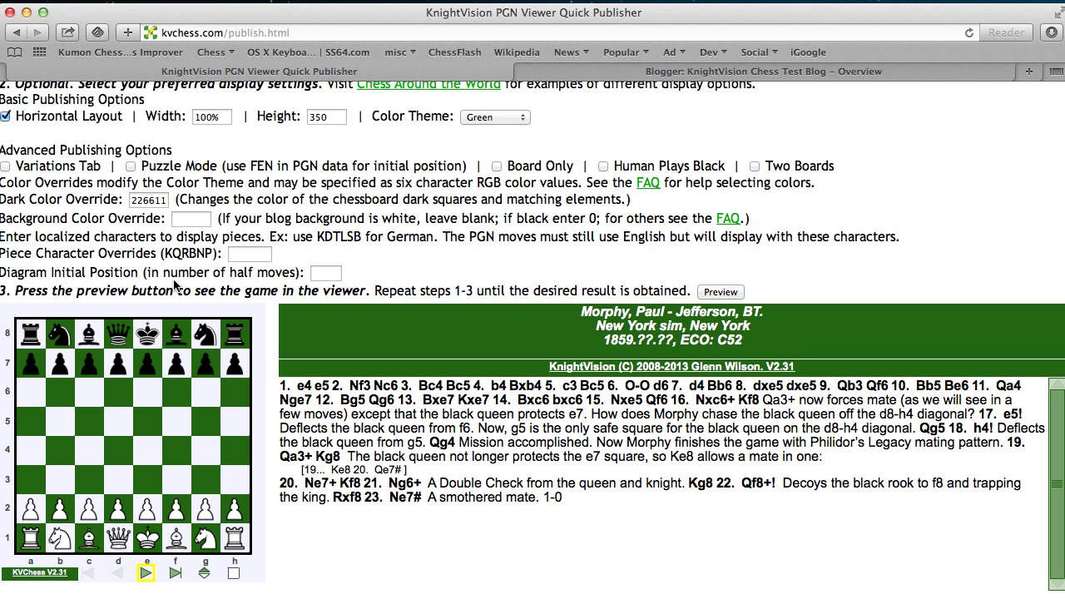
# Step: Override the viewer's background color with 226611 and preview the game with it
pyautogui.click(180, 219)
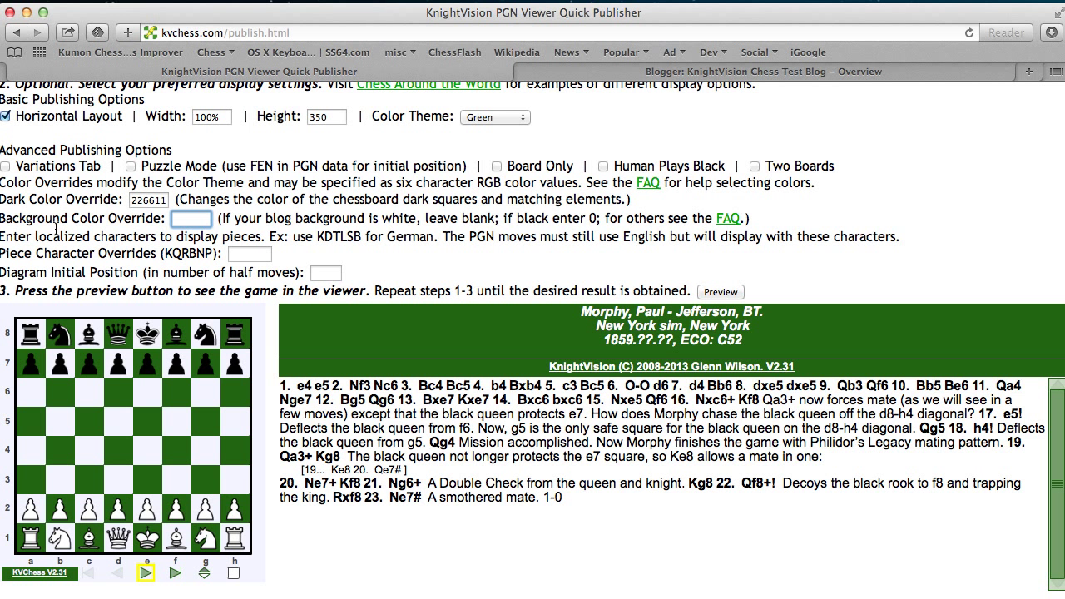
pyautogui.write('226611')
pyautogui.click(722, 291)
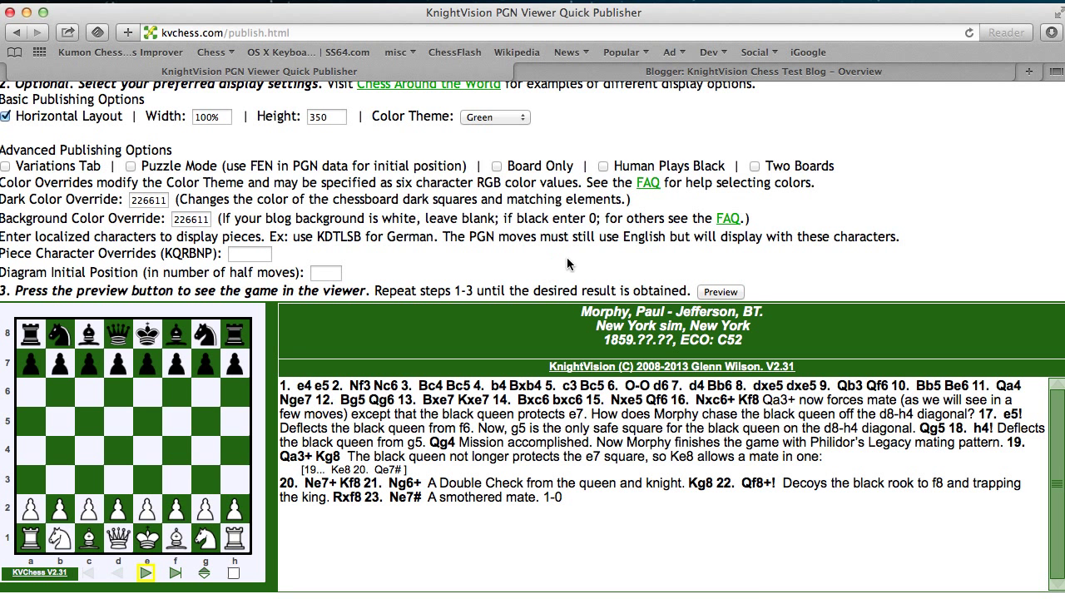
pyautogui.scroll(-2, 568, 264)
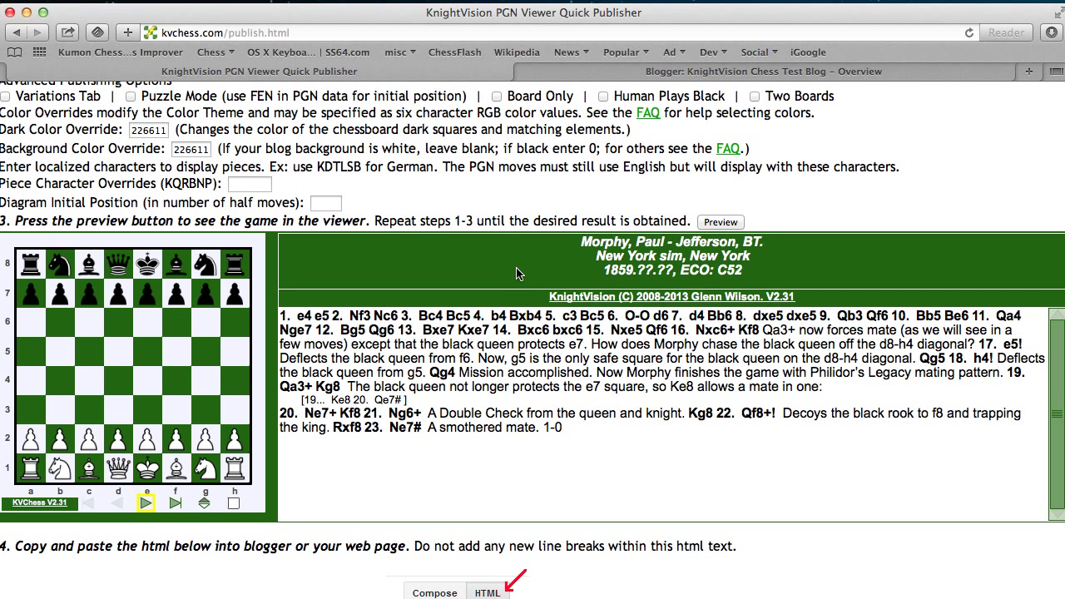
# Step: Set the diagram's initial position to 32 half moves and refresh the game preview
pyautogui.scroll(1, 497, 212)
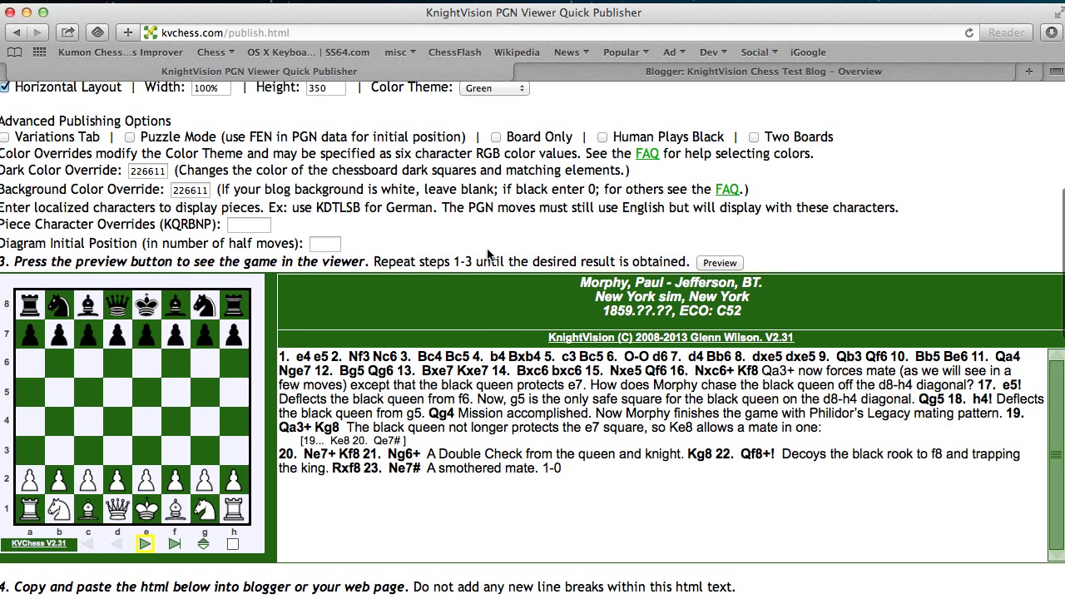
pyautogui.click(327, 245)
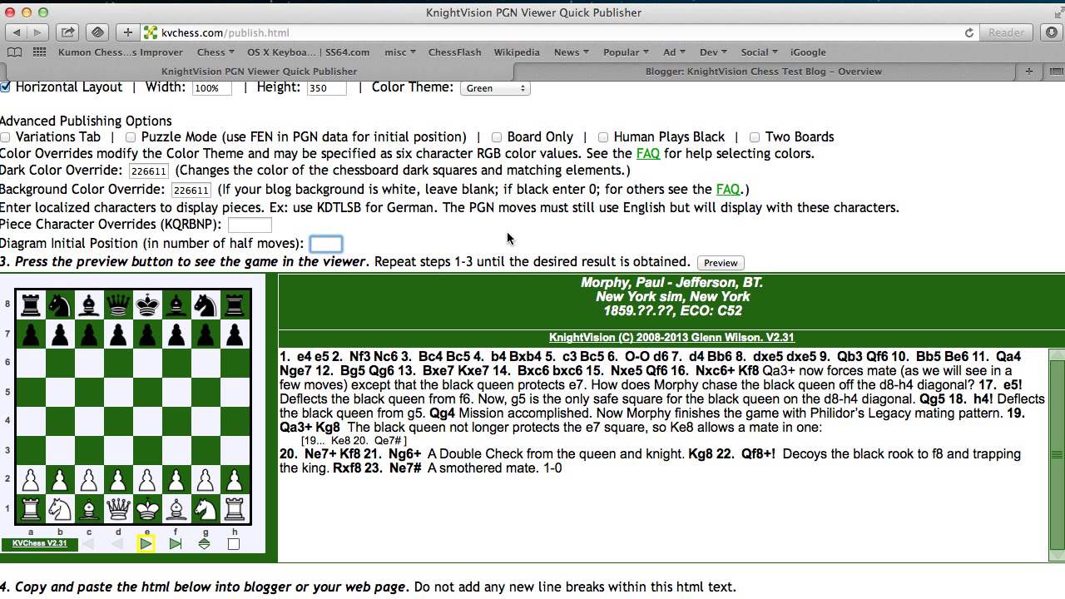
pyautogui.write('32')
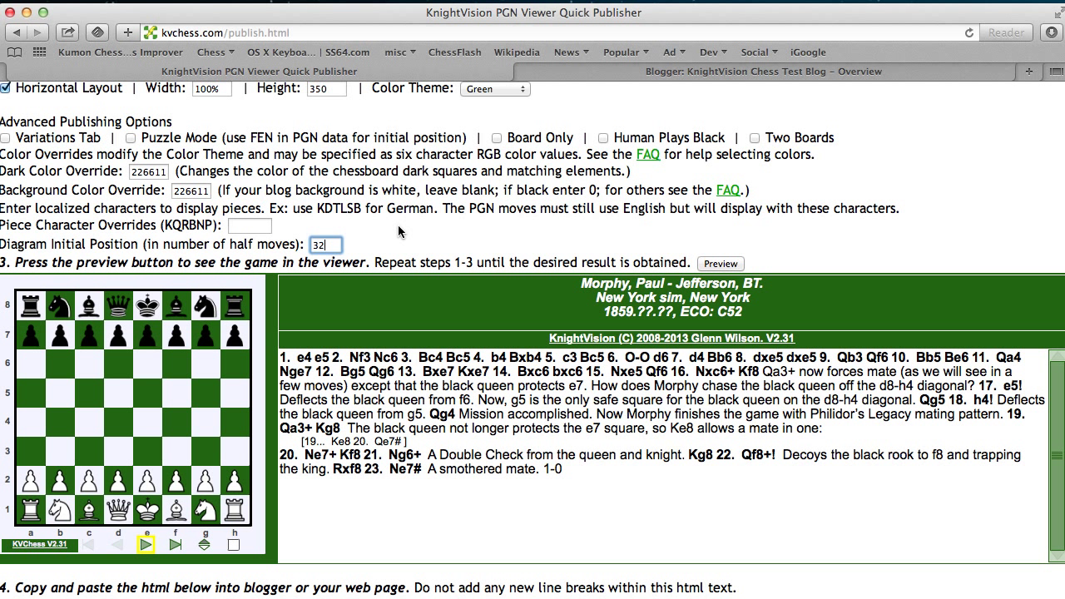
pyautogui.click(721, 264)
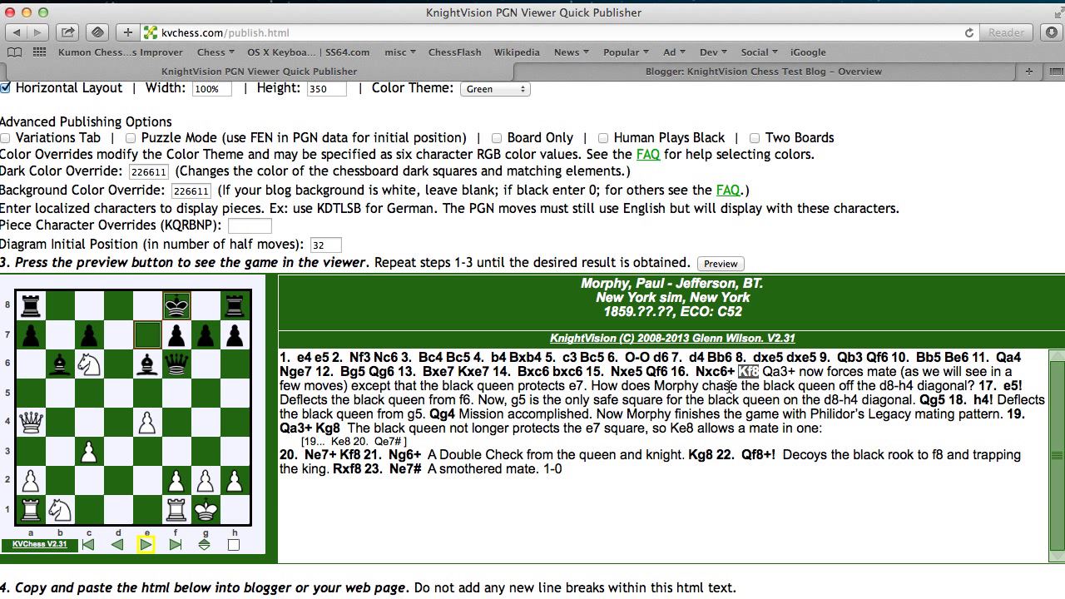
# Step: Enable the Board Only option and set the viewer's width to 350, previewing the game after each change
pyautogui.scroll(1, 424, 196)
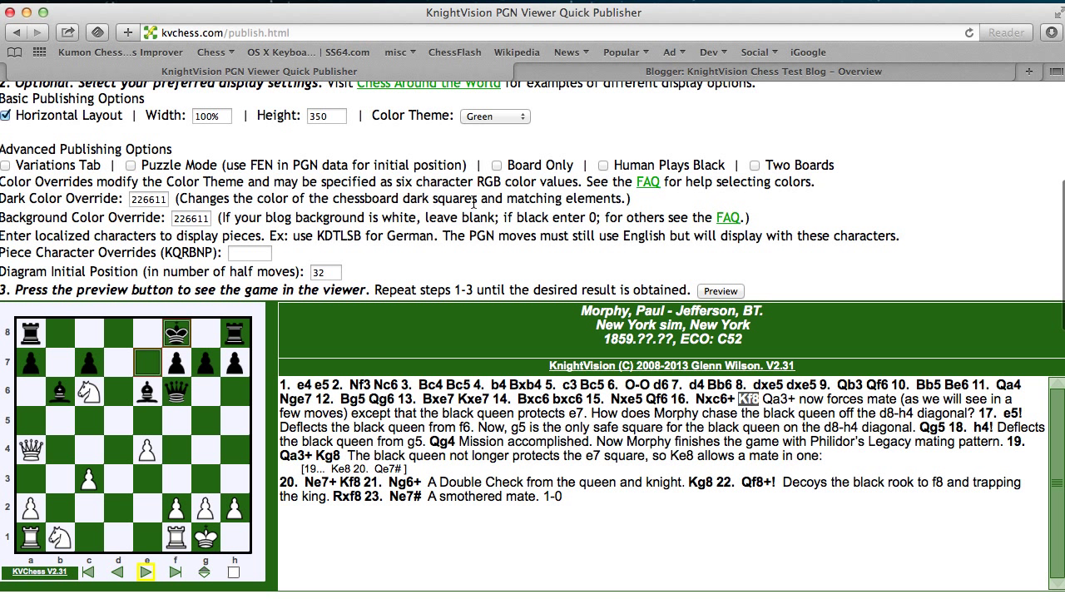
pyautogui.click(497, 165)
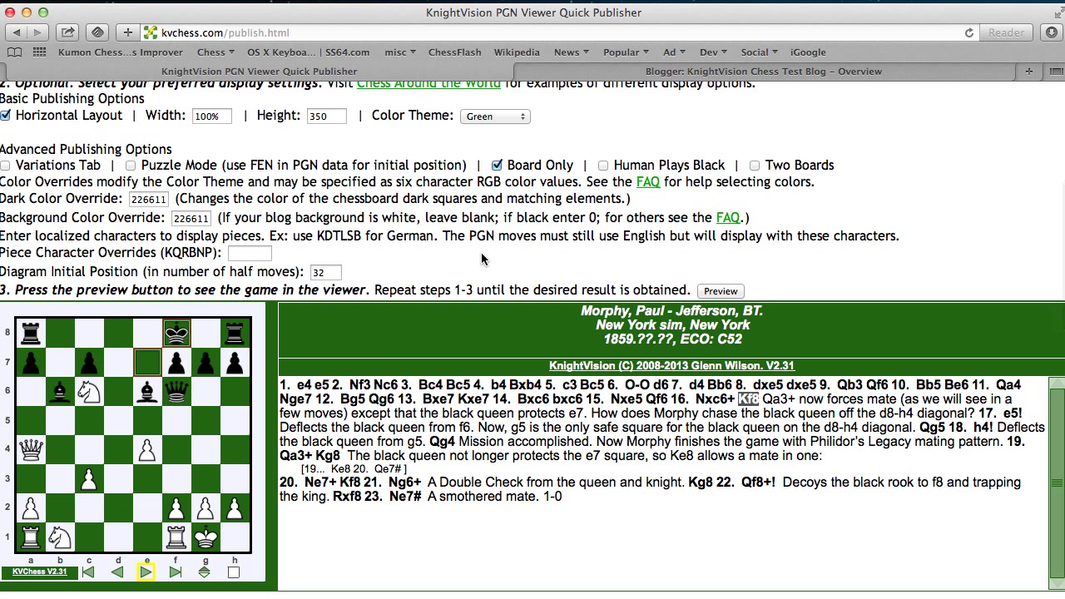
pyautogui.click(713, 293)
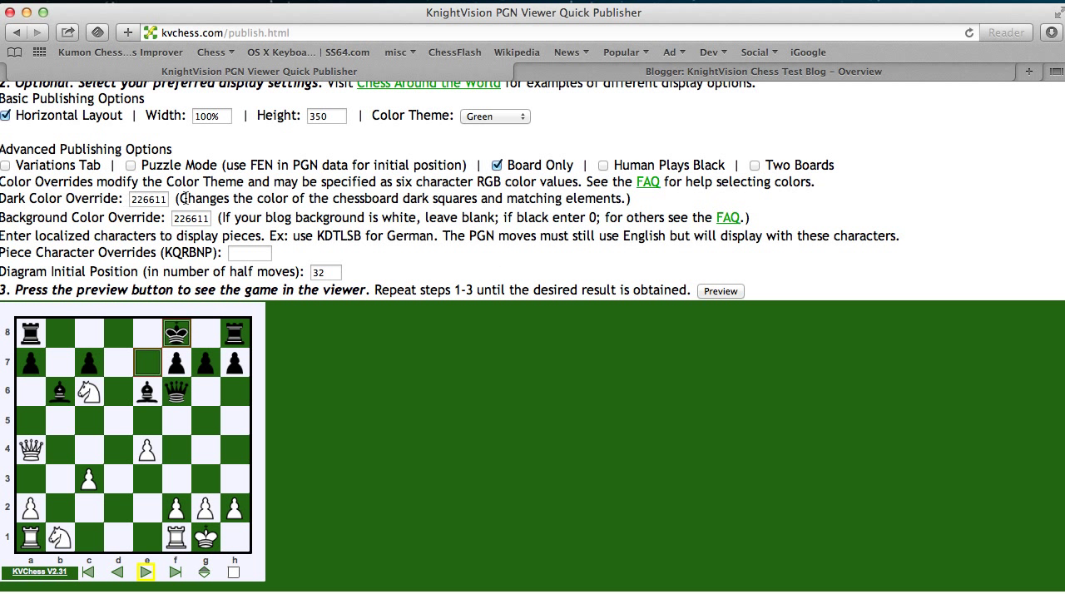
pyautogui.scroll(3, 188, 198)
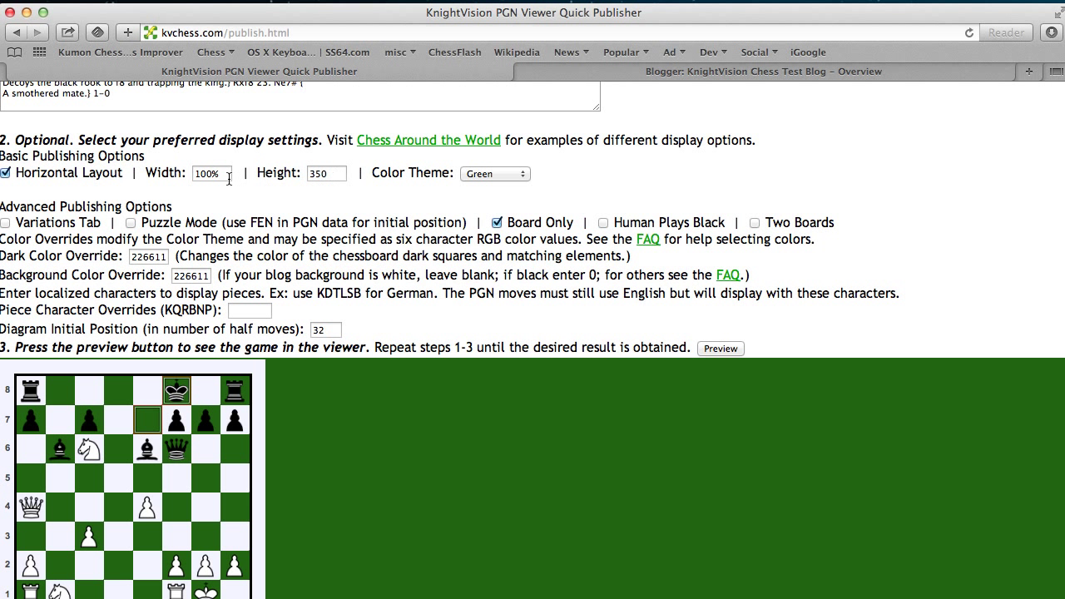
pyautogui.moveTo(229, 177); pyautogui.dragTo(193, 176)
pyautogui.write('350')
pyautogui.click(720, 349)
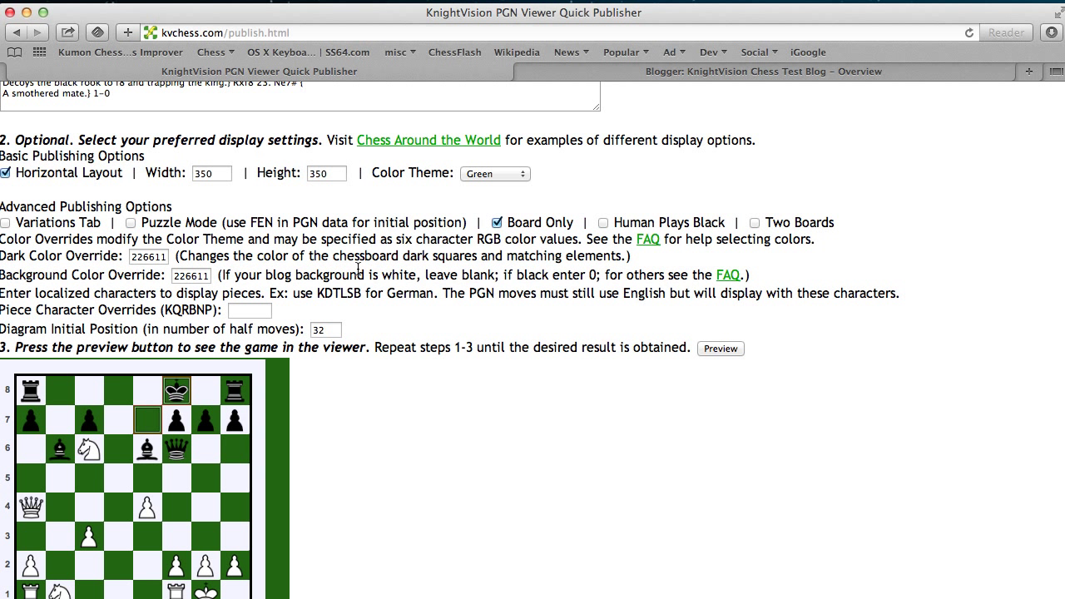
# Step: Disable the Board Only option, set the viewer's width to 100% and refresh the game preview
pyautogui.click(497, 223)
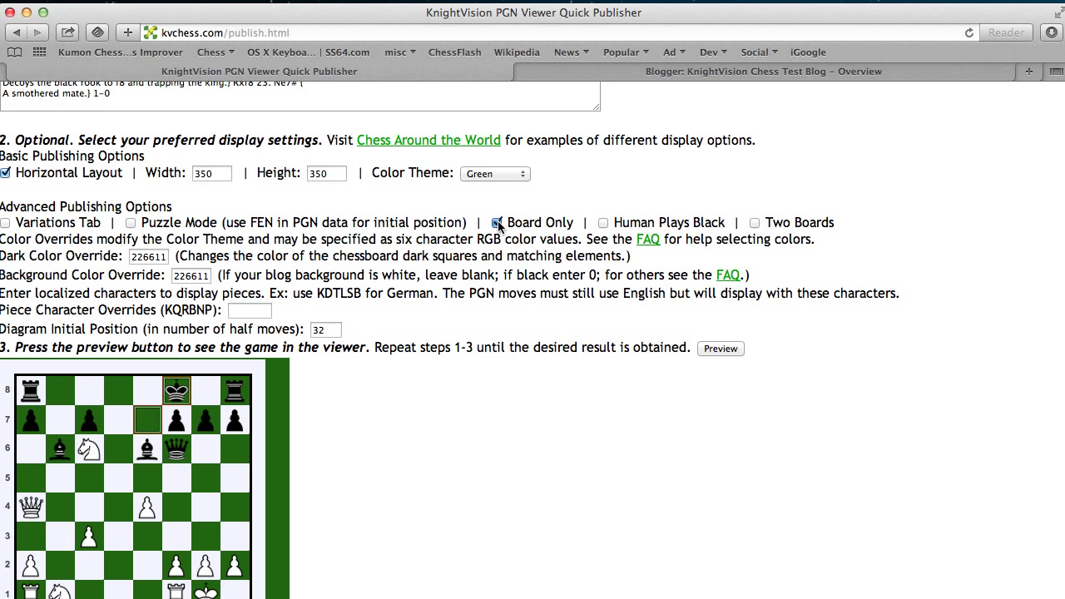
pyautogui.doubleClick(204, 173)
pyautogui.write('100%')
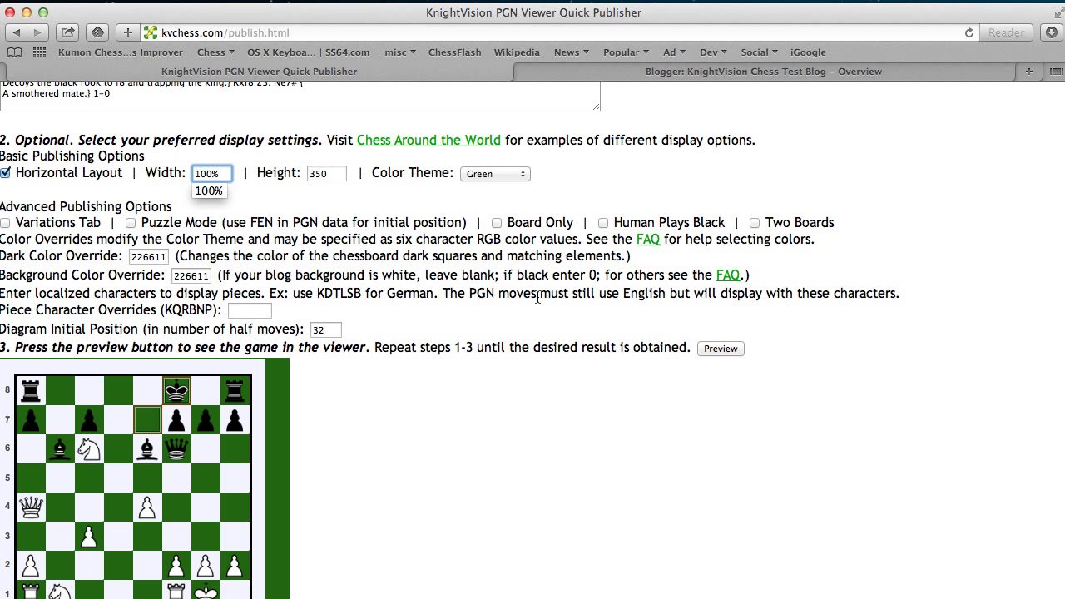
pyautogui.click(732, 349)
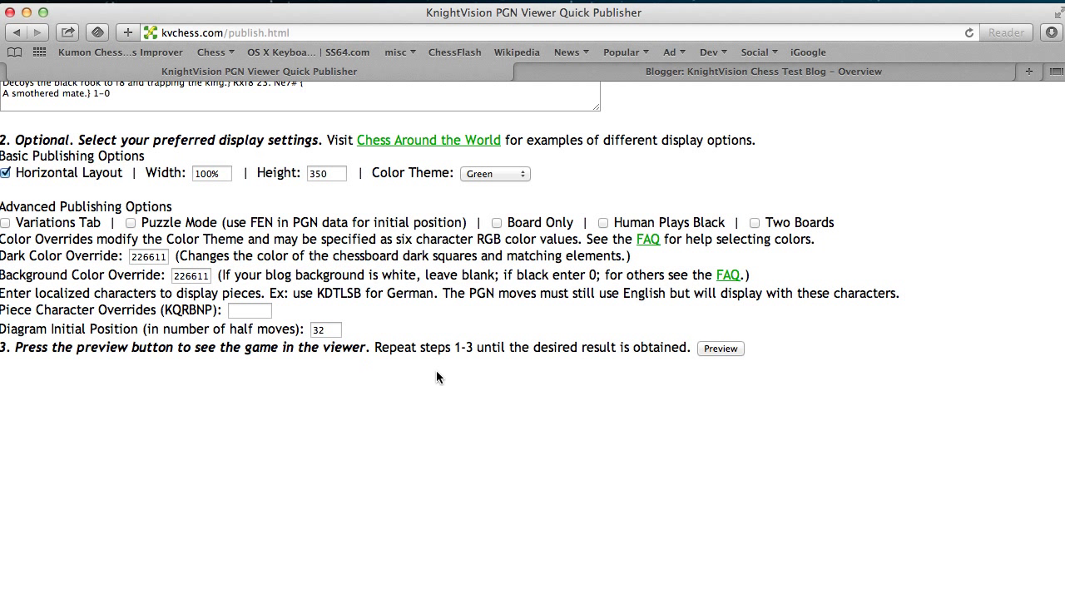
# Step: Enable the Variations Tab option and refresh the game preview
pyautogui.scroll(-2, 452, 381)
pyautogui.scroll(-1, 452, 383)
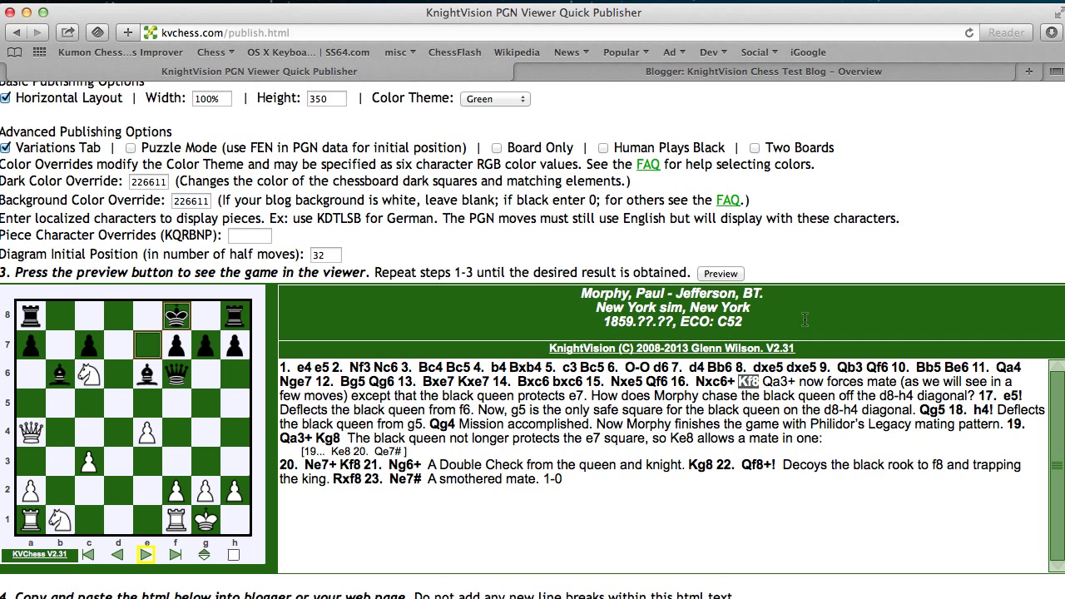
pyautogui.click(716, 276)
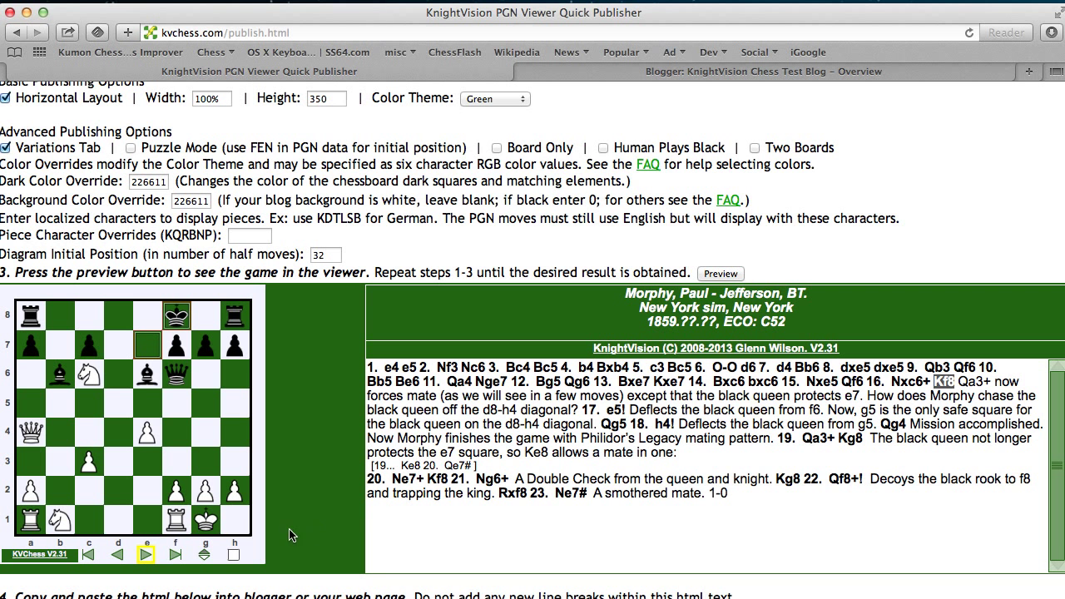
# Step: Jump to the game's final position and compare the 19...Kg8 and 19...Ke8 variations, including the move 20. Qe7#
pyautogui.click(175, 555)
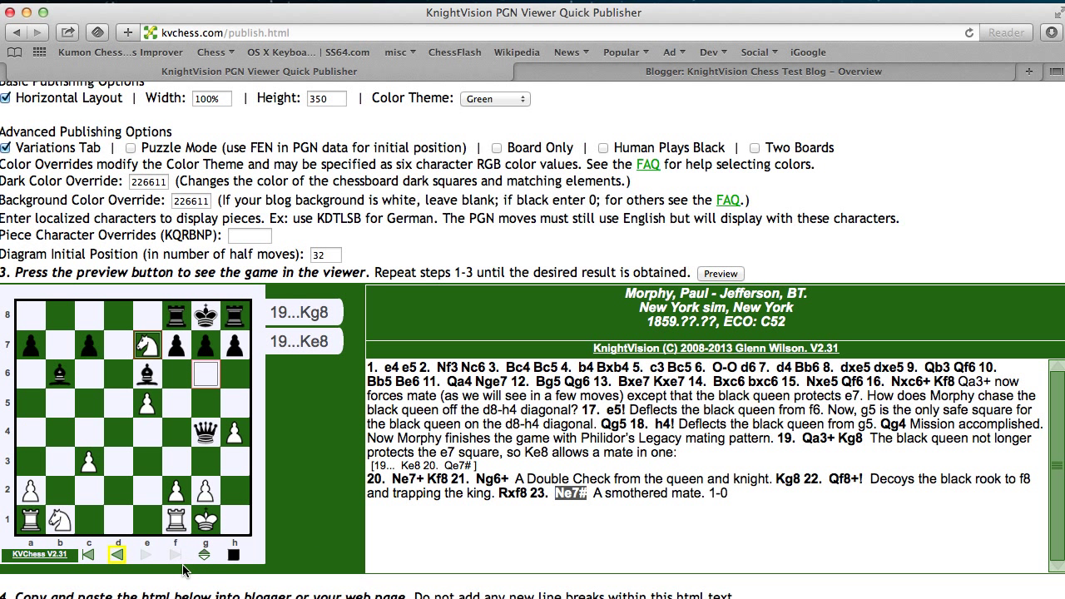
pyautogui.click(315, 311)
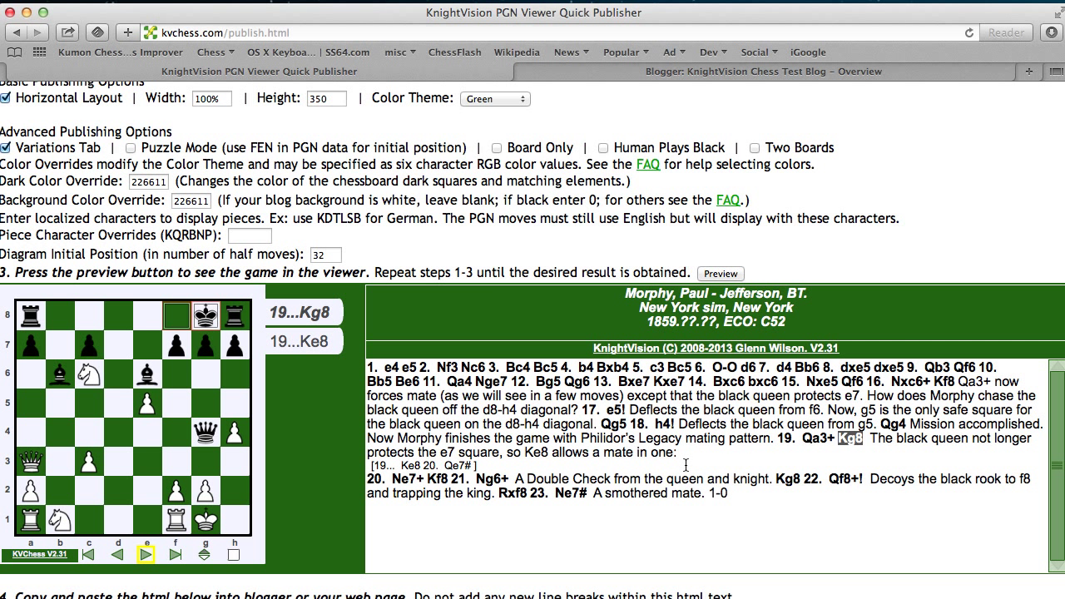
pyautogui.click(308, 348)
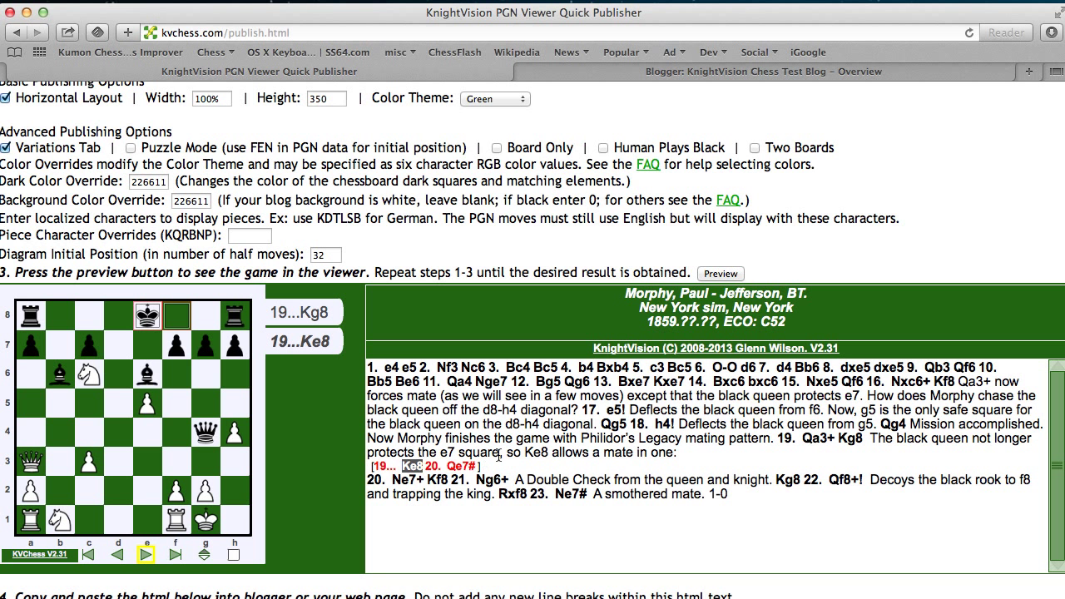
pyautogui.click(460, 467)
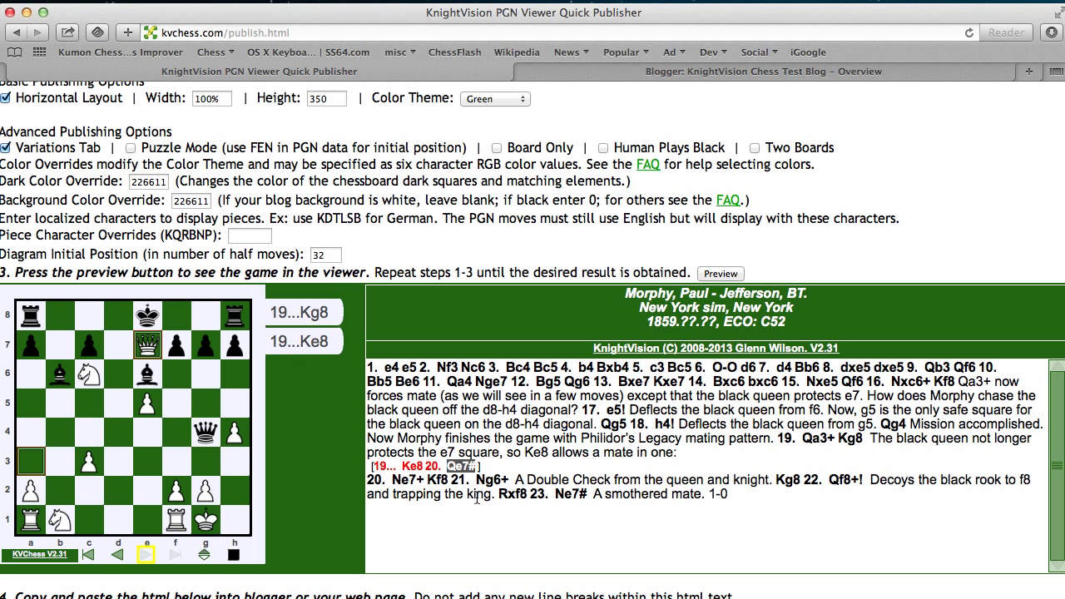
pyautogui.click(309, 308)
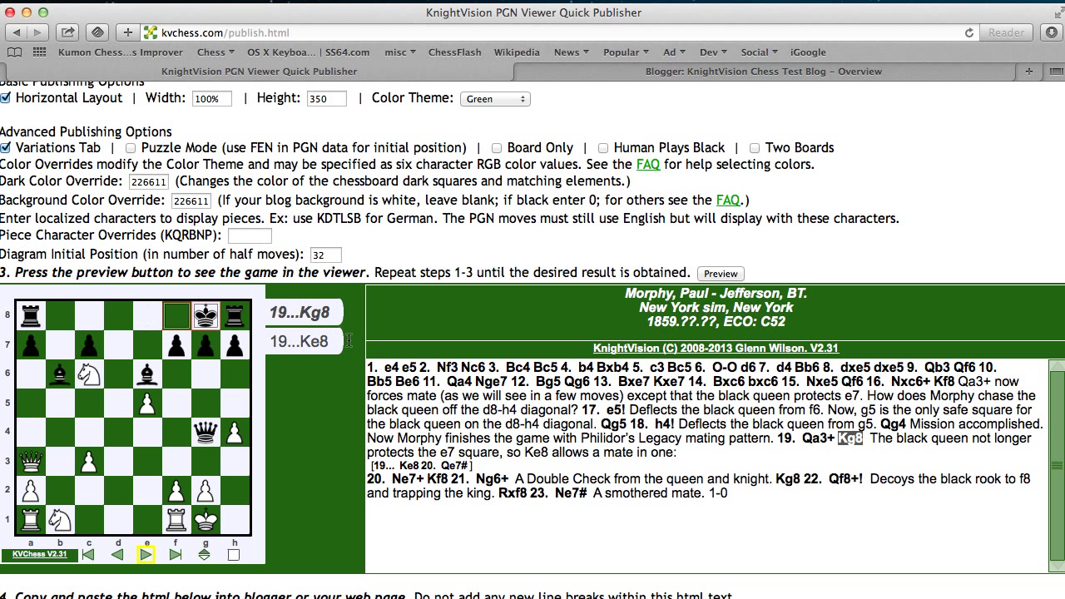
pyautogui.click(331, 344)
pyautogui.click(325, 315)
# Step: Disable the Variations Tab option and refresh the game preview
pyautogui.click(7, 148)
pyautogui.click(727, 277)
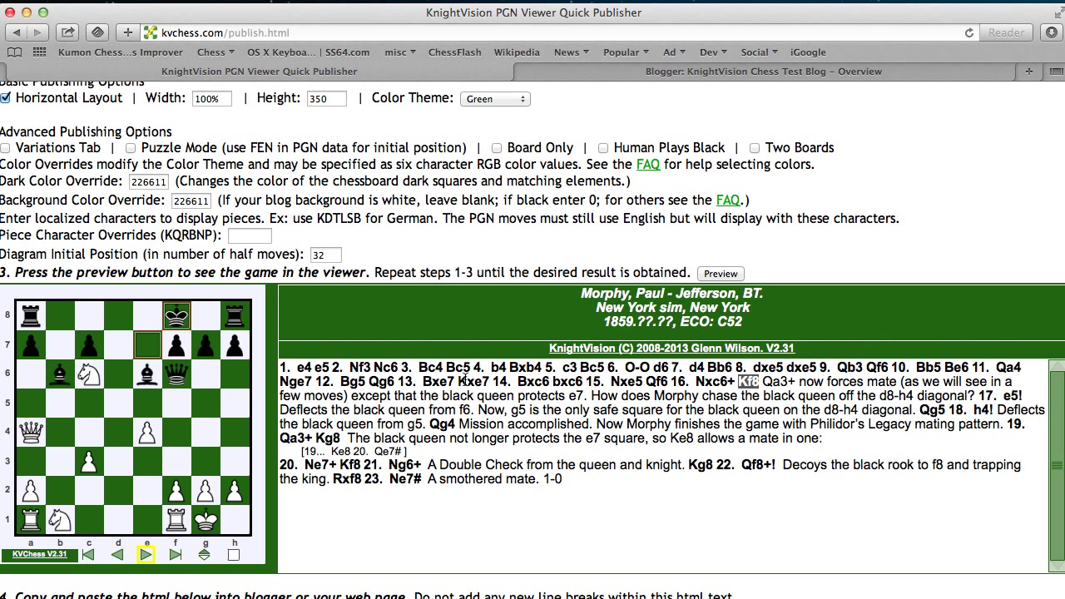
# Step: Select and copy all of the generated viewer HTML for the blog post
pyautogui.scroll(-8, 466, 376)
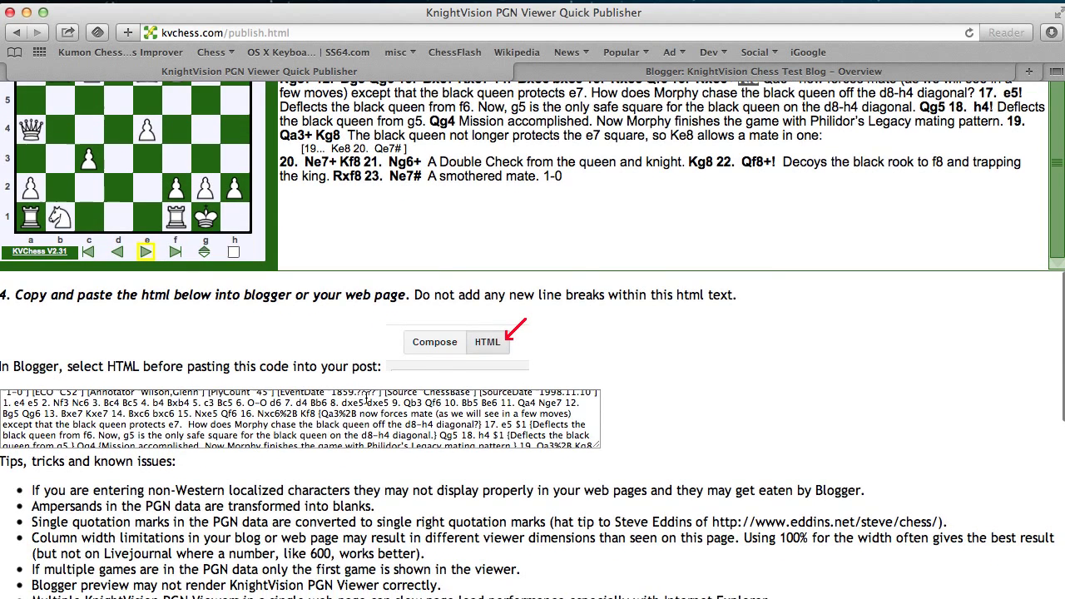
pyautogui.click(367, 406)
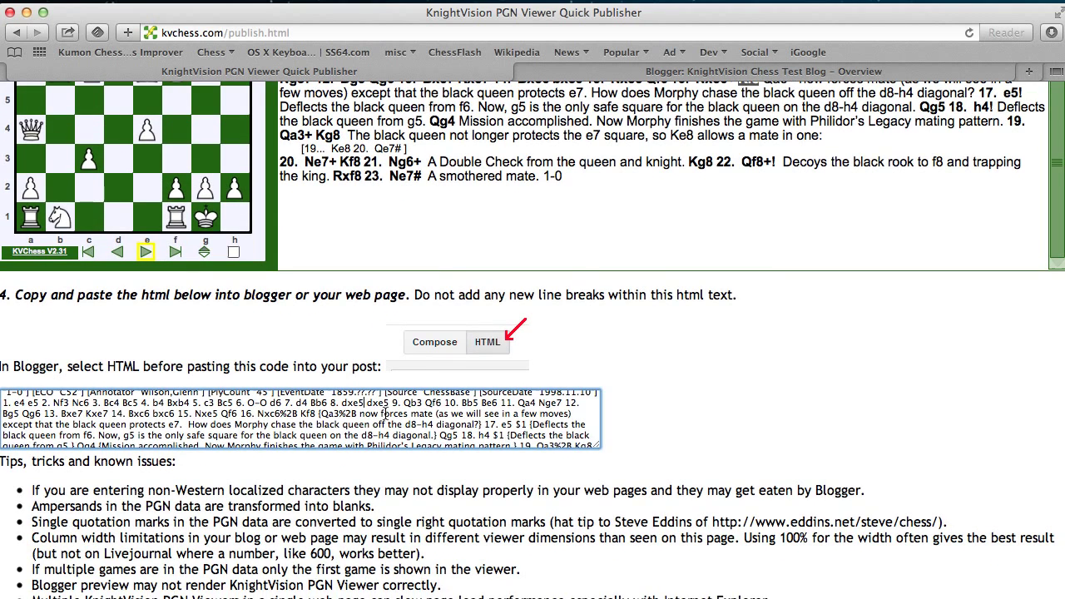
pyautogui.press('super+a')
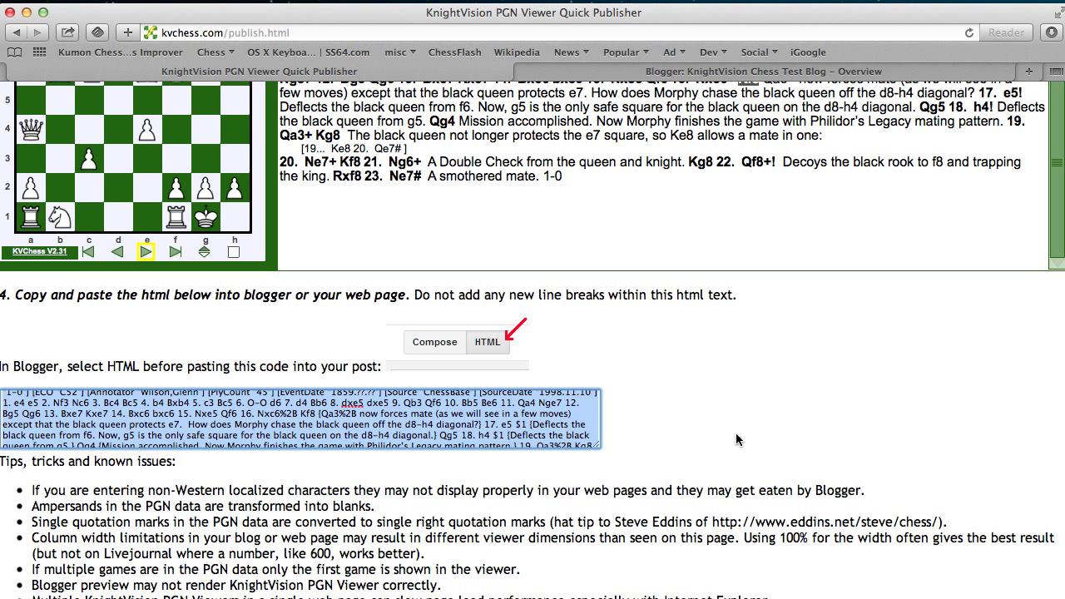
# Step: Switch to Blogger, create a new post in the test blog and paste the copied viewer HTML into its HTML editor
pyautogui.click(681, 73)
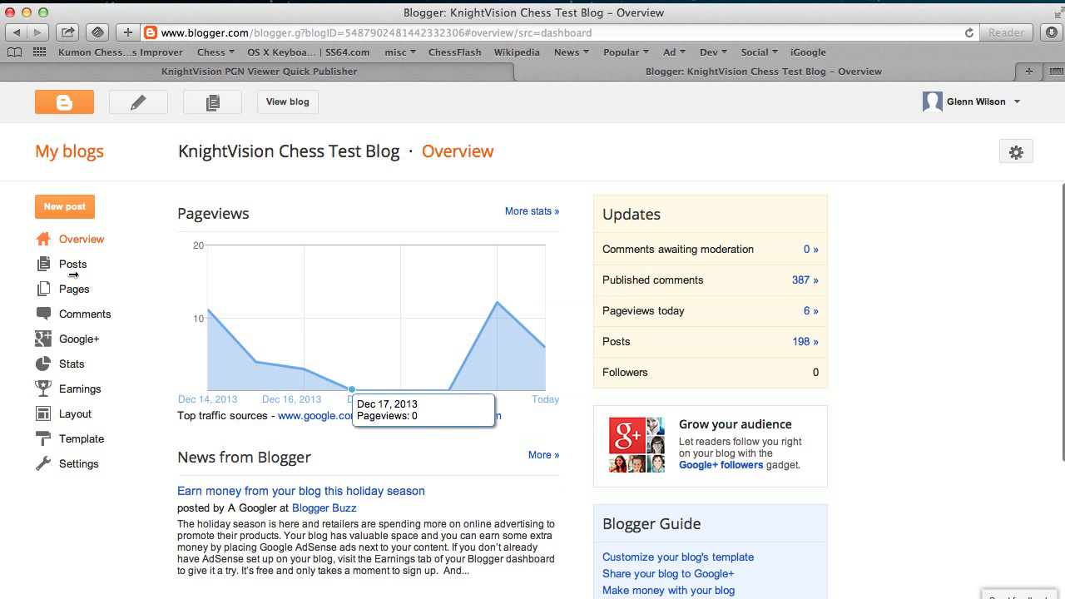
pyautogui.click(65, 206)
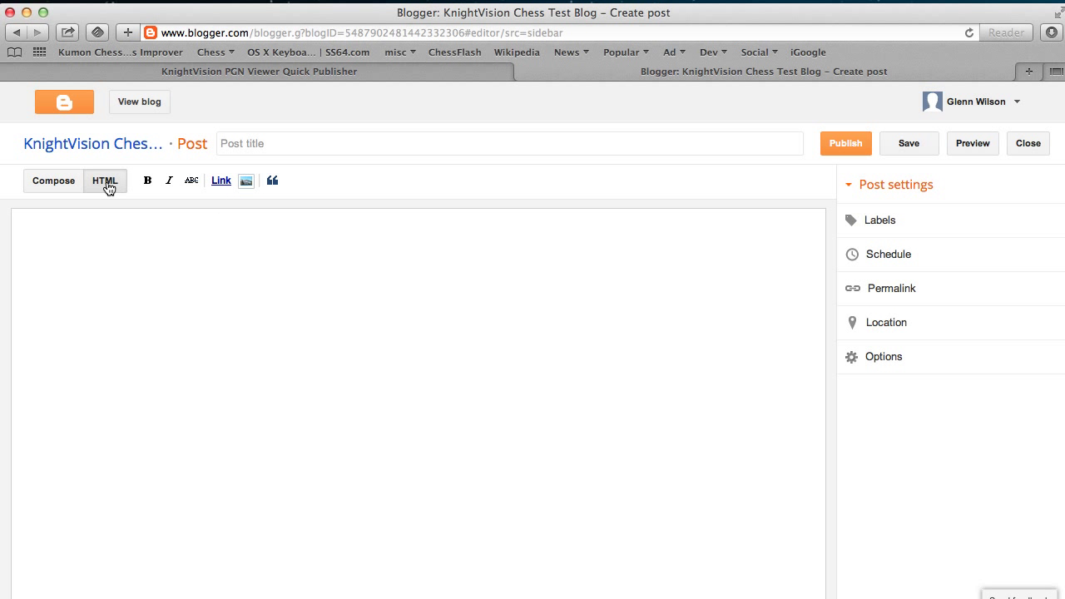
pyautogui.click(123, 249)
pyautogui.press('super+v')
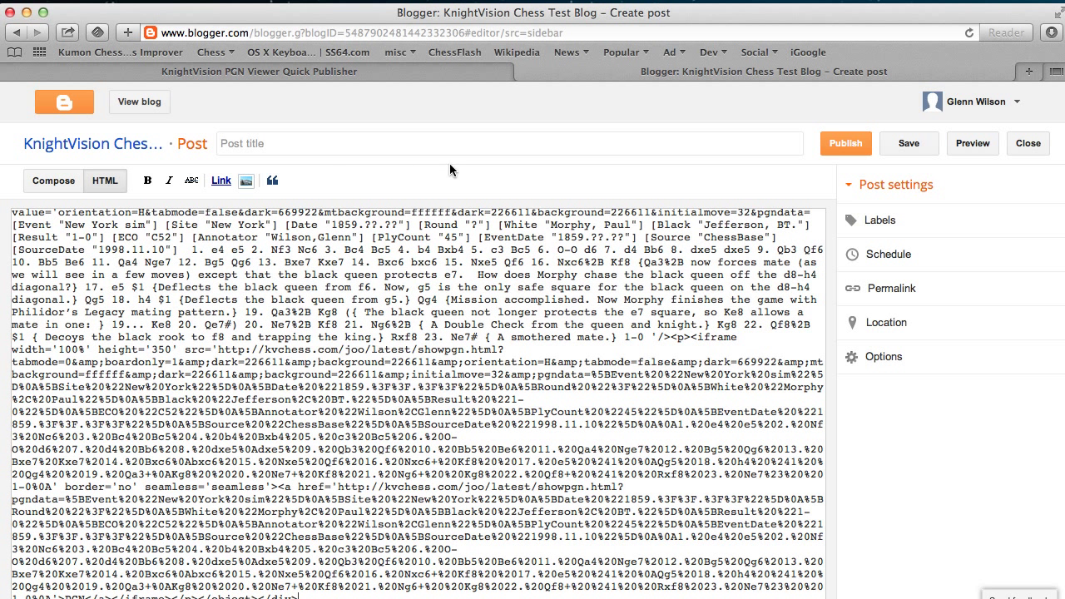
# Step: Preview the blog post to check the embedded game viewer, and return to the KnightVision Quick Publisher page
pyautogui.click(968, 144)
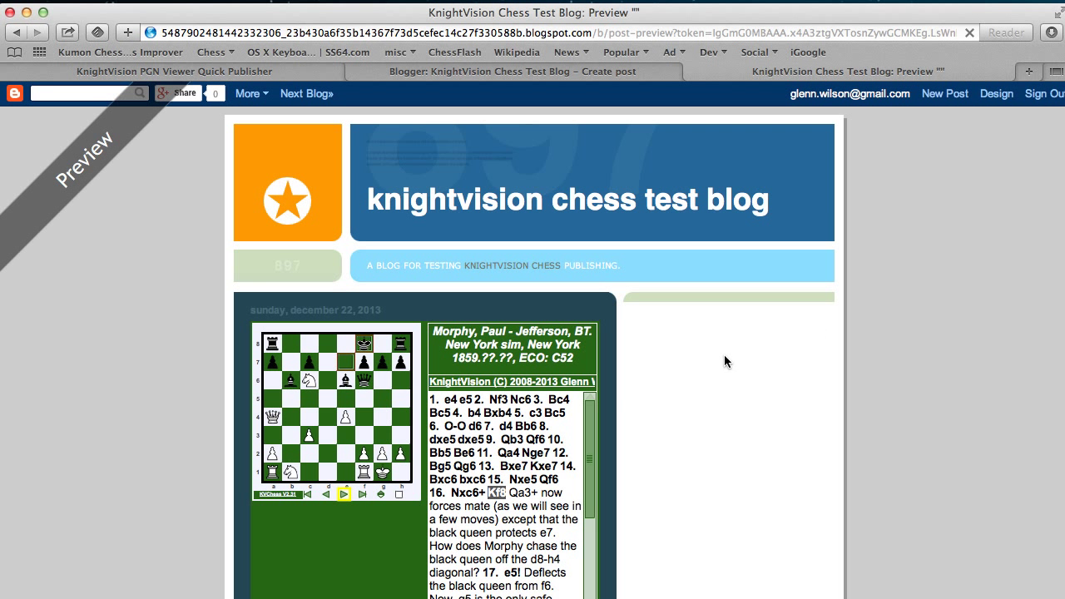
pyautogui.scroll(-3, 724, 361)
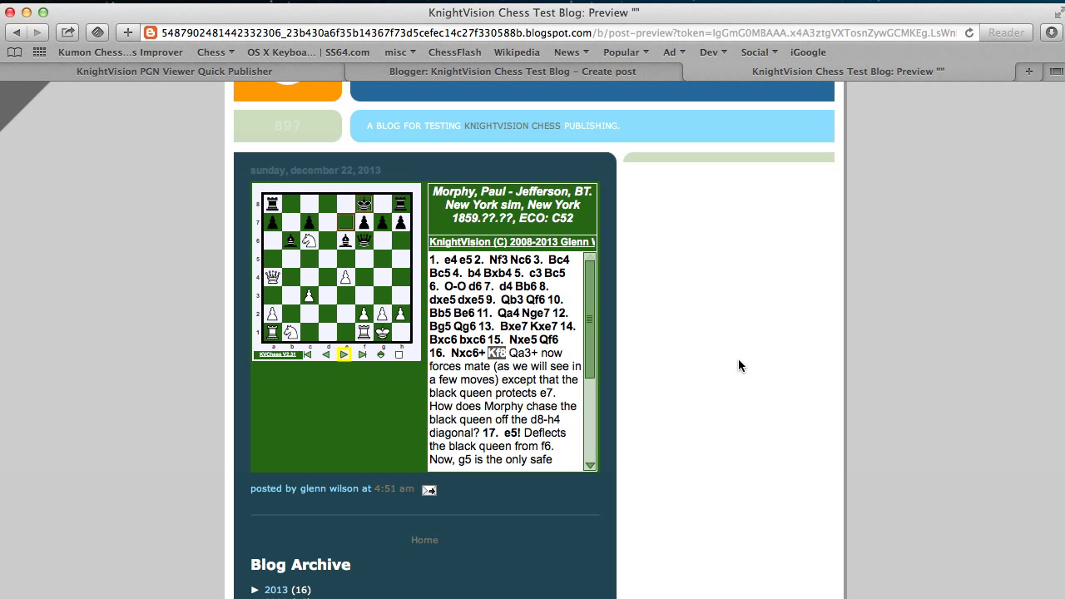
pyautogui.click(539, 70)
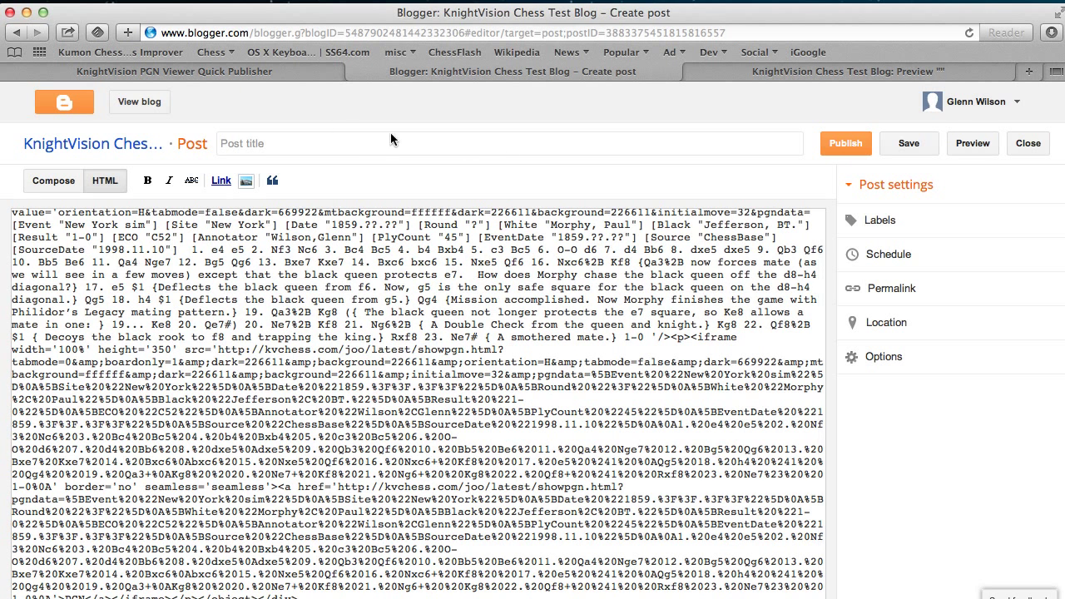
pyautogui.click(180, 73)
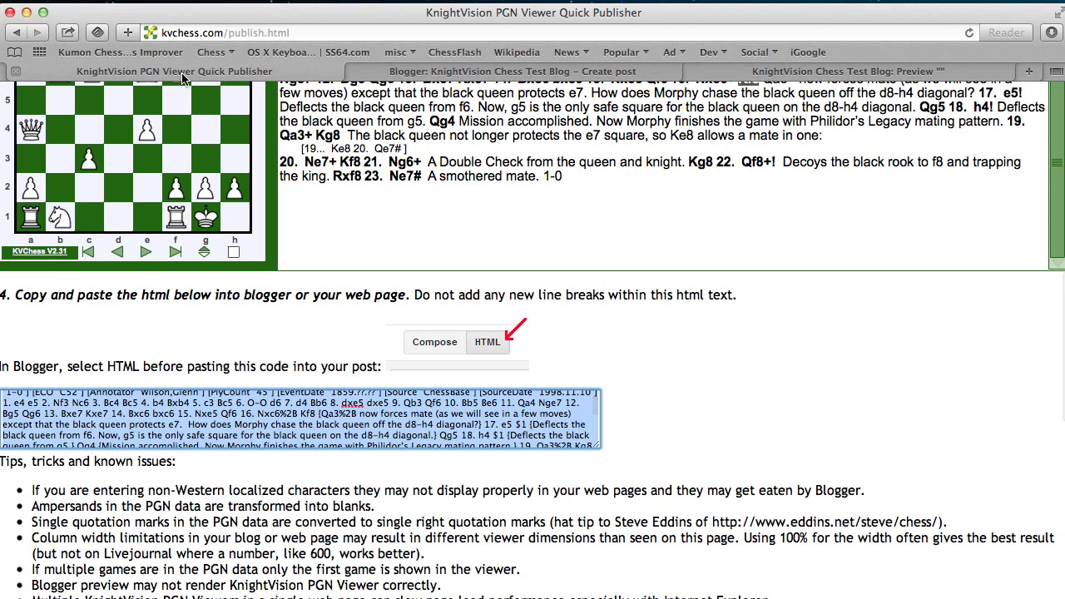